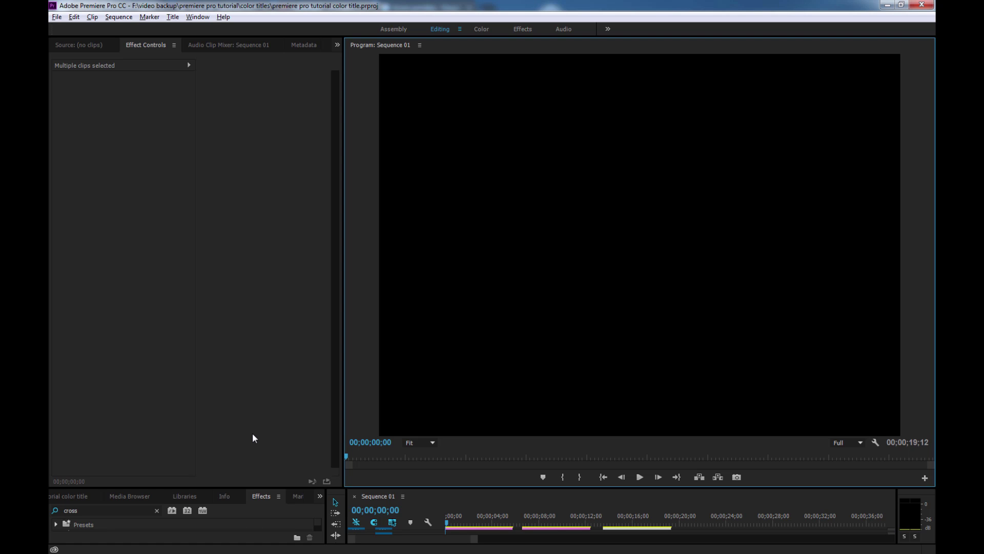
Play the finished title example, then rewind the preview to the start
left_click(253, 434)
key("space")
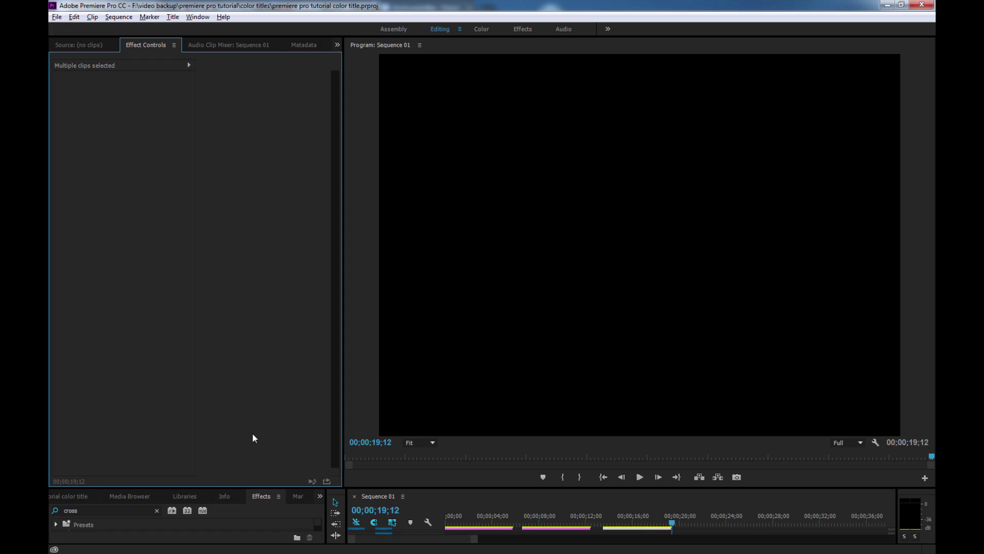
left_click(344, 455)
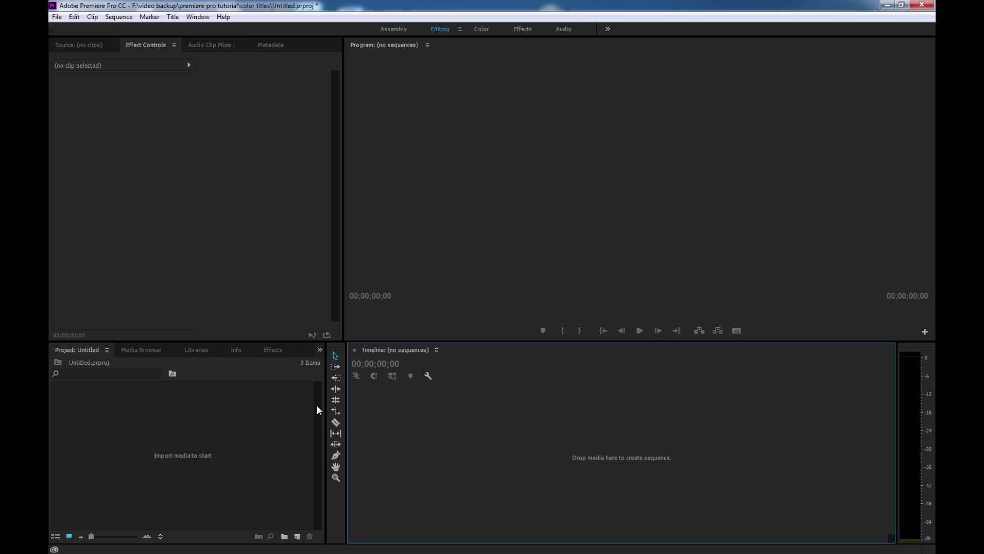
Create Sequence 03 from the DV-NTSC Standard 48kHz preset via the Project panel
scroll(87, 350, "down", 1)
scroll(143, 351, "down", 1)
scroll(149, 346, "up", 1)
scroll(82, 349, "up", 1)
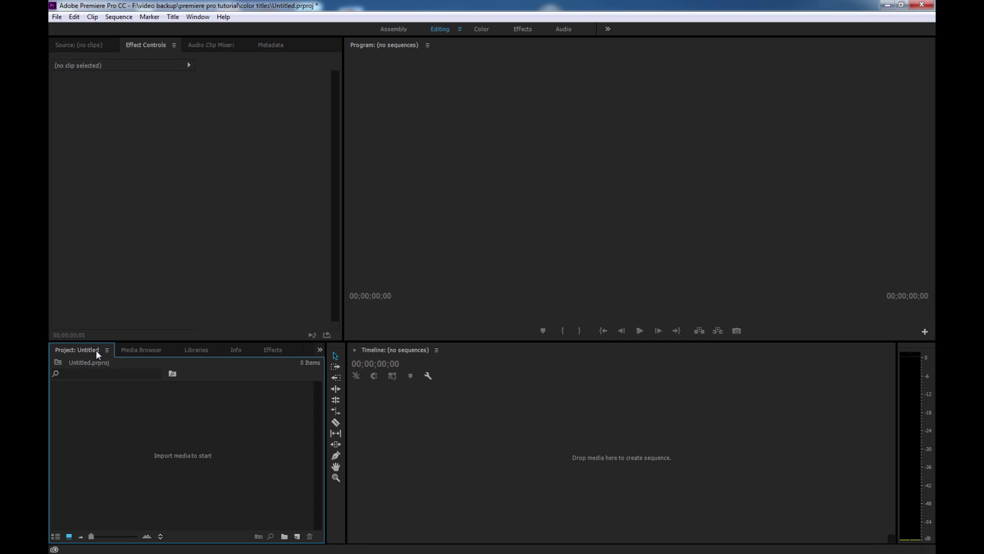
right_click(122, 412)
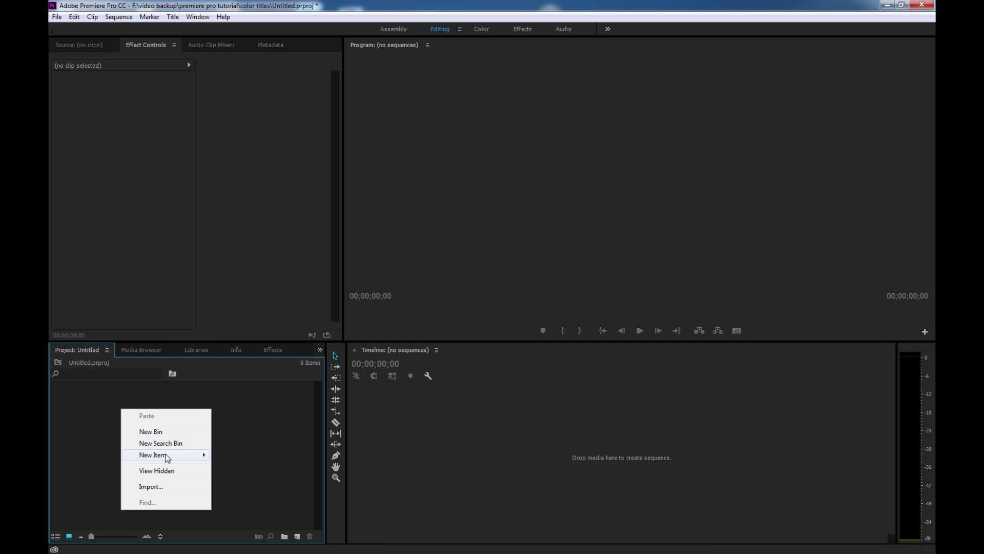
mouse_move(166, 455)
left_click(264, 338)
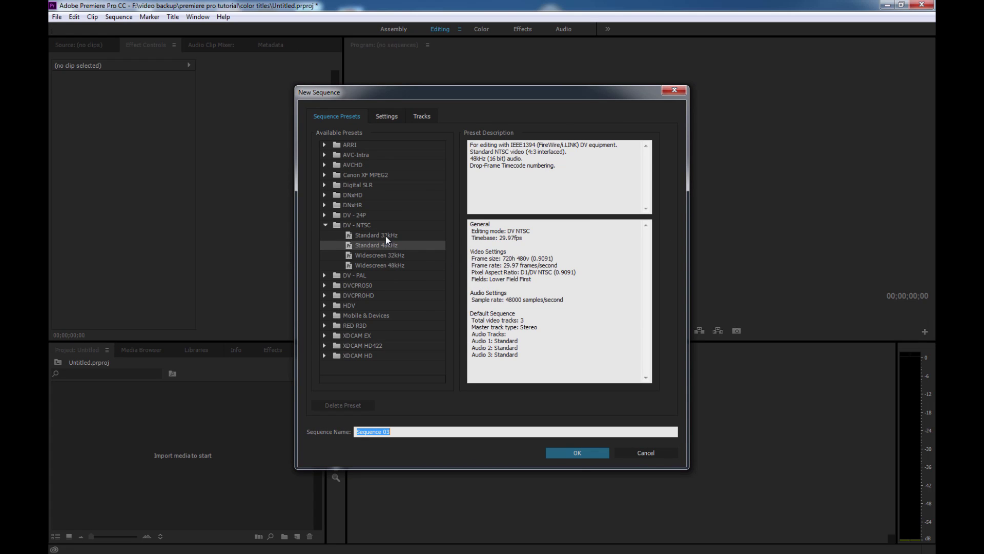
left_click(580, 454)
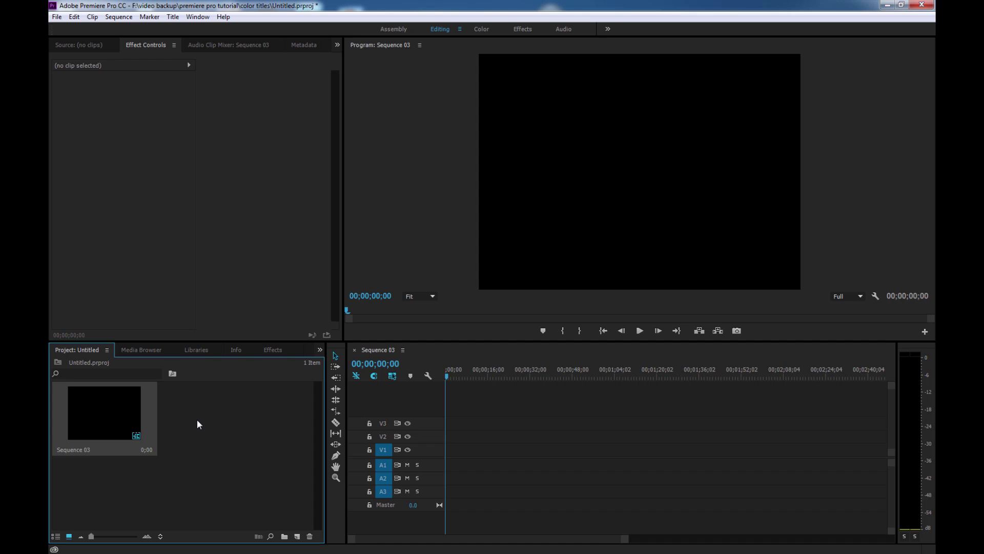
Create a 720×480 cyan colour matte named 'blue background'
right_click(223, 431)
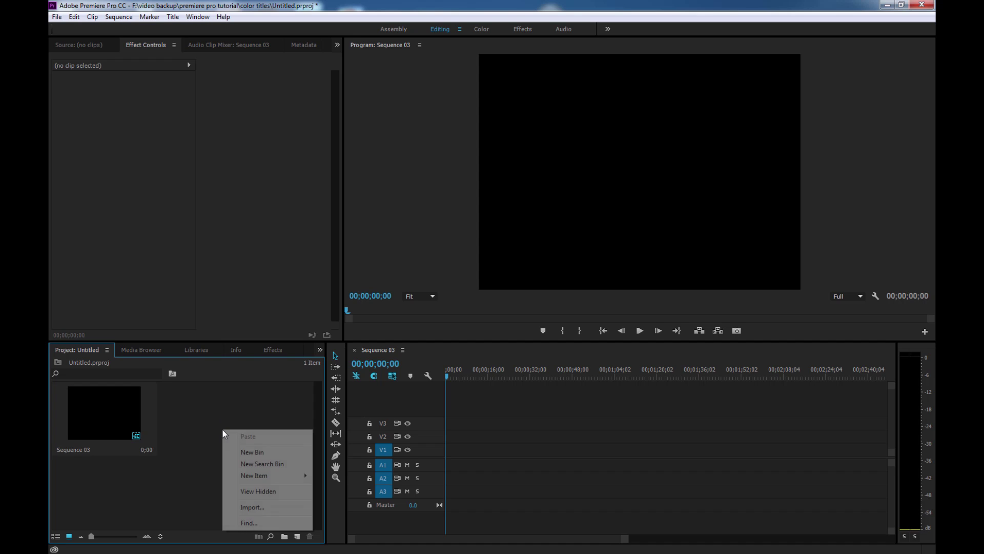
mouse_move(255, 475)
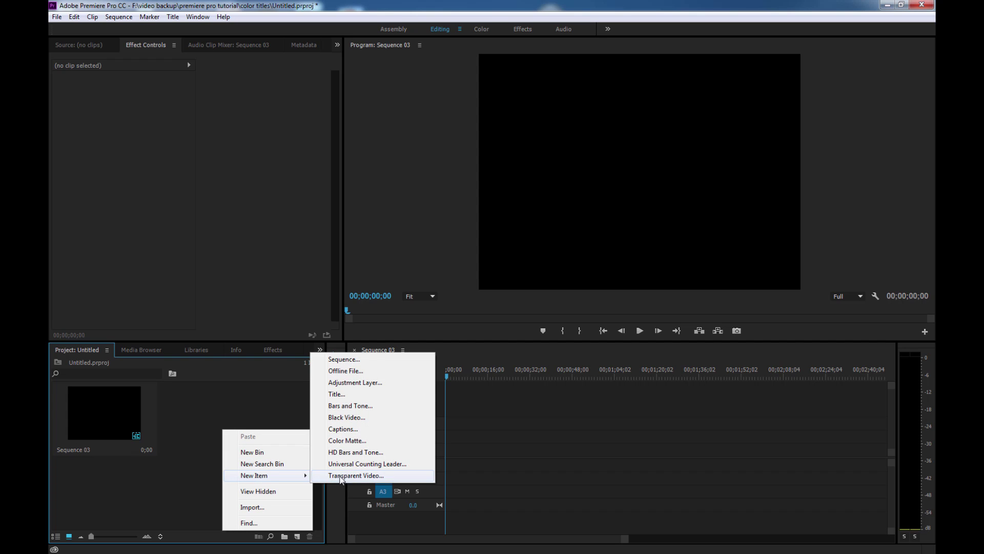
left_click(352, 440)
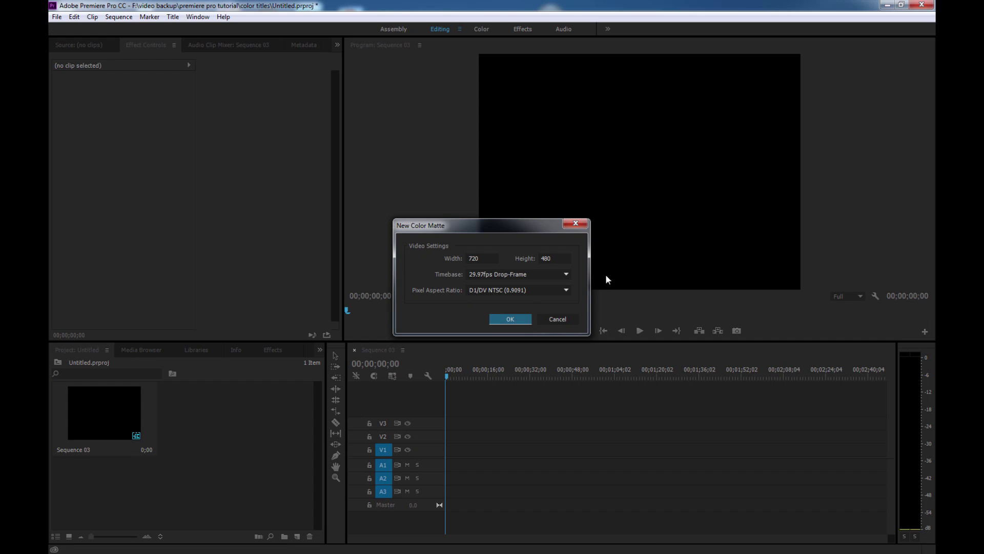
left_click(515, 317)
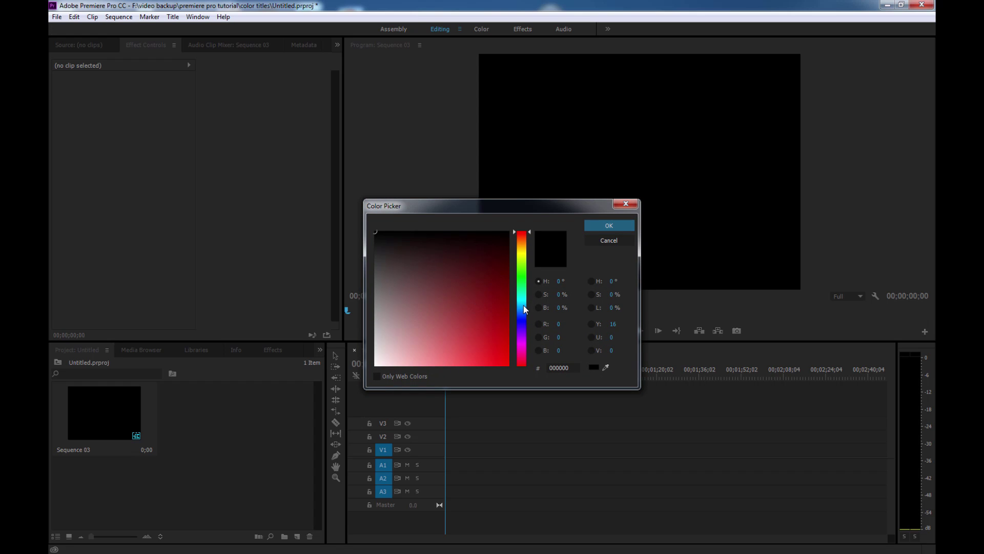
left_click(524, 300)
left_click_drag(459, 311, 483, 335)
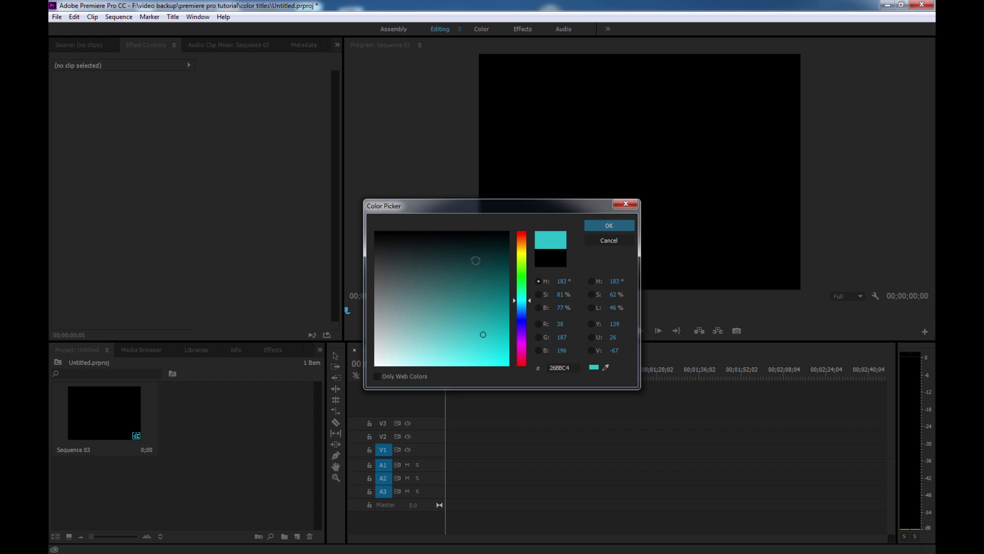
left_click(632, 224)
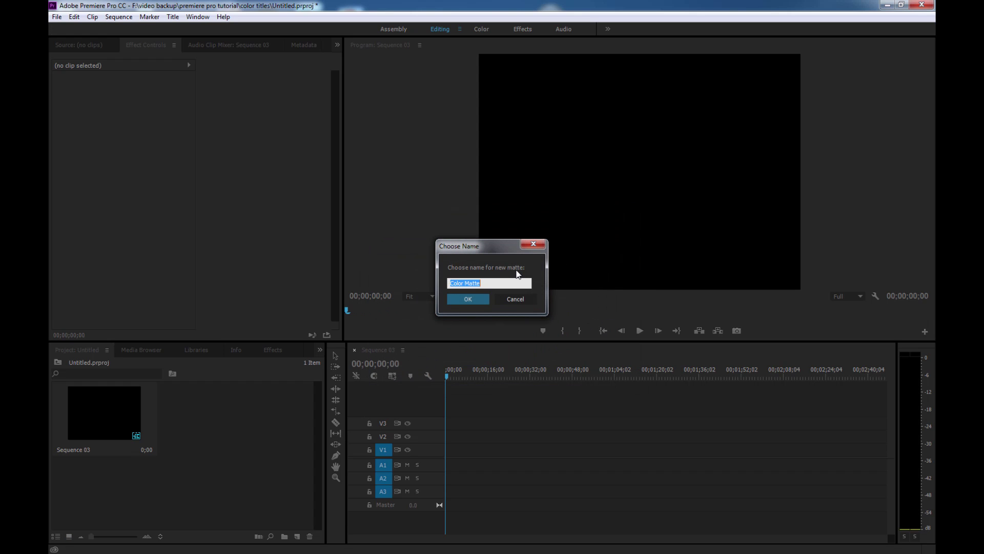
type("blue background")
key("Return")
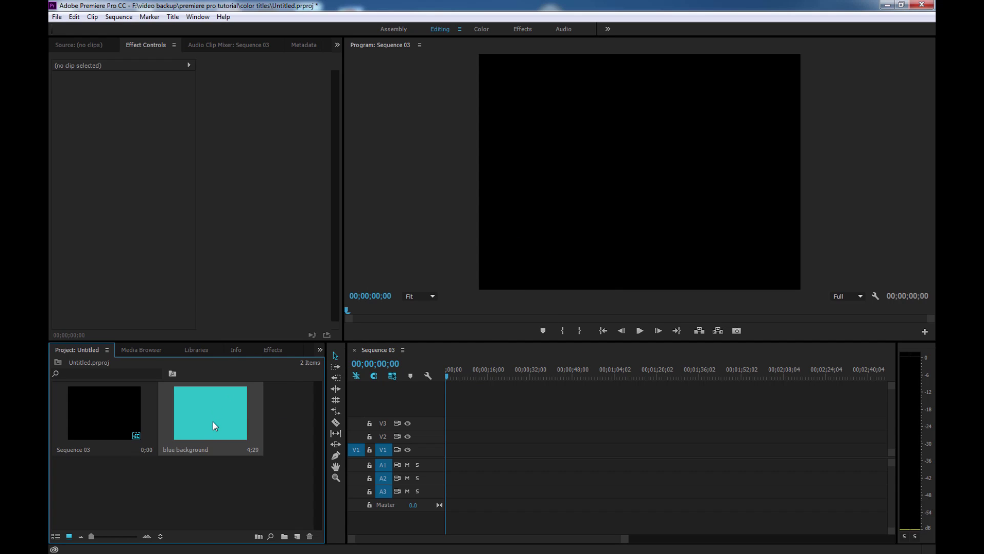
Place the blue background matte at the start of V1, briefly trying V3 first
left_click_drag(223, 425, 448, 462)
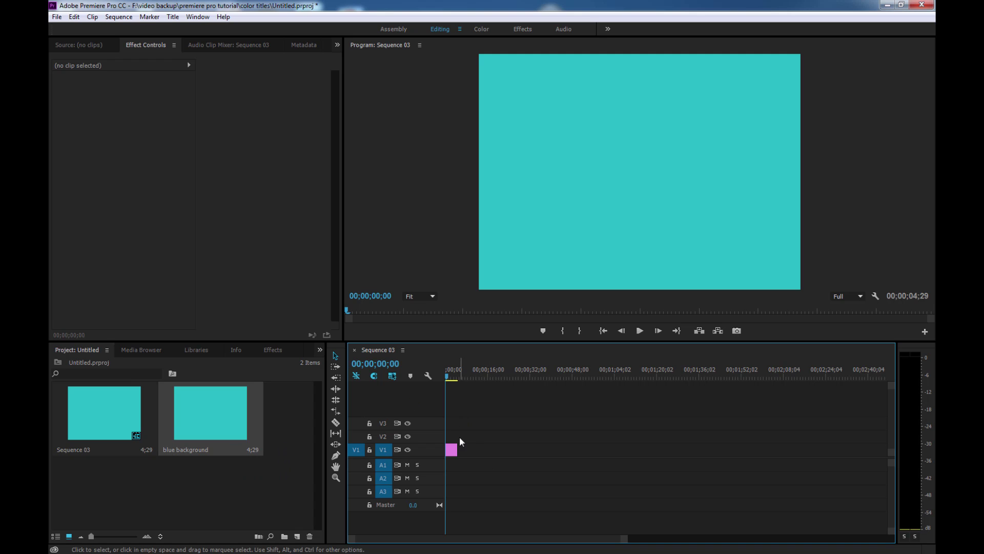
mouse_move(451, 450)
left_mouse_down()
mouse_move(451, 423)
mouse_move(489, 424)
mouse_move(478, 436)
mouse_move(482, 423)
left_mouse_up()
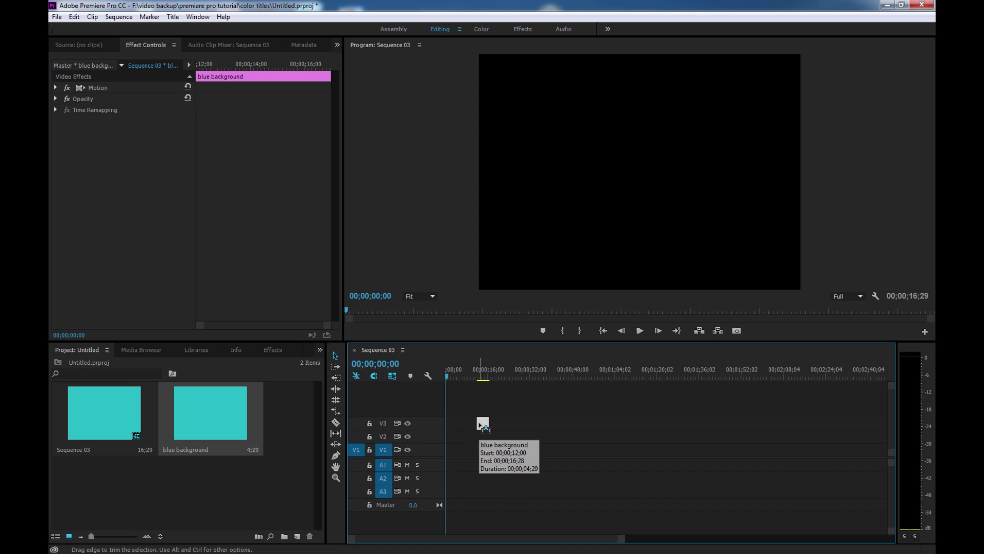
left_click_drag(482, 425, 440, 449)
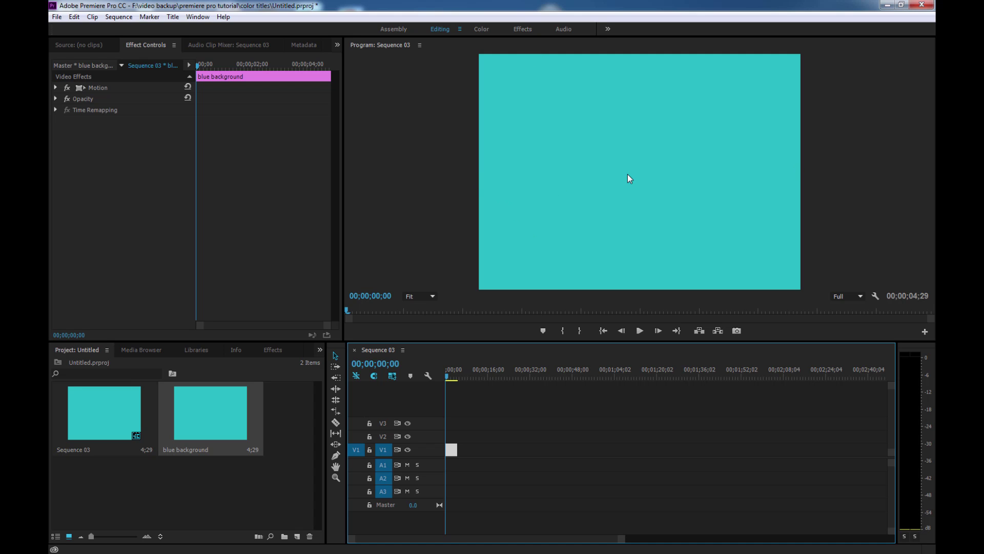
Turn off Uniform Scale on the matte, setting Scale Height 61 and Scale Width 0
left_click(56, 87)
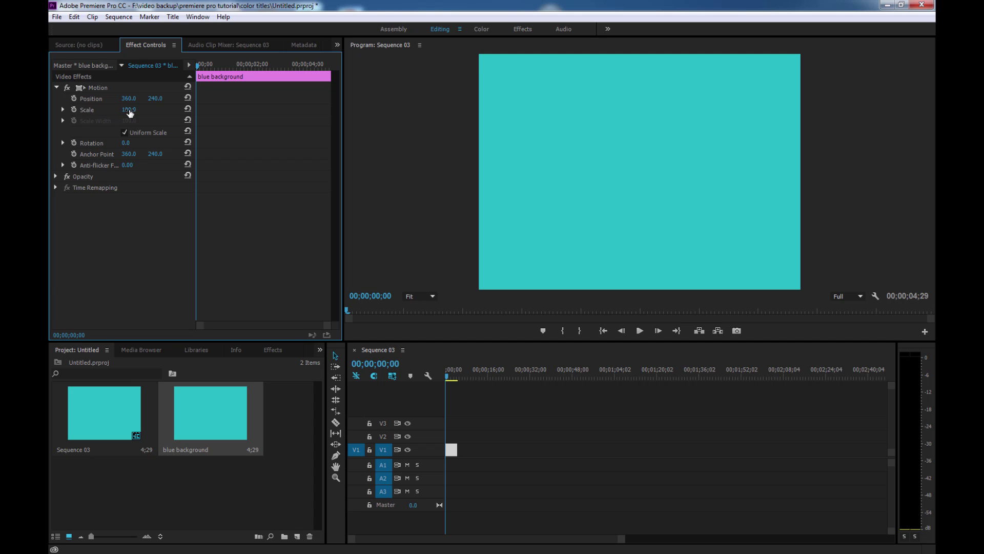
left_click_drag(130, 113, 90, 111)
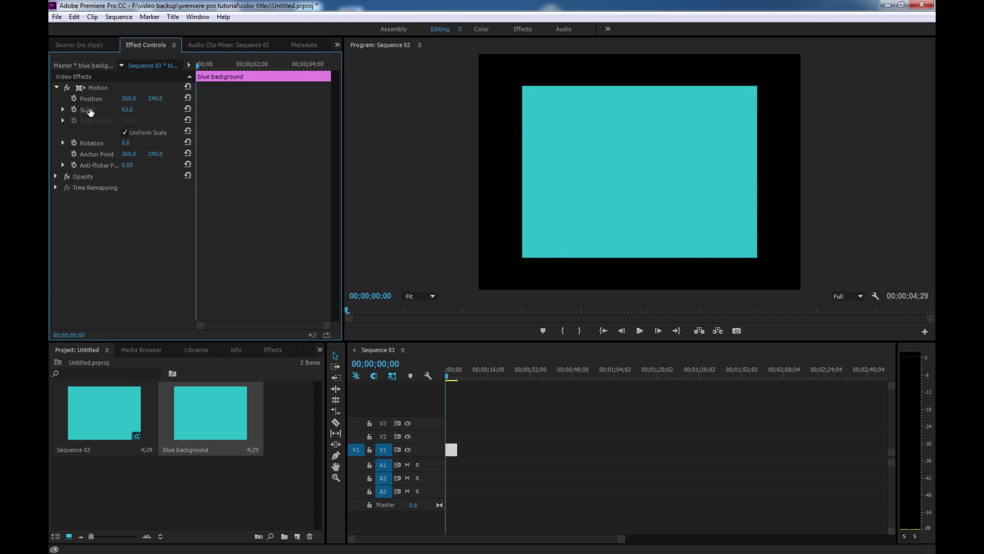
mouse_move(89, 112)
left_mouse_down()
mouse_move(117, 101)
mouse_move(72, 97)
mouse_move(136, 111)
left_mouse_up()
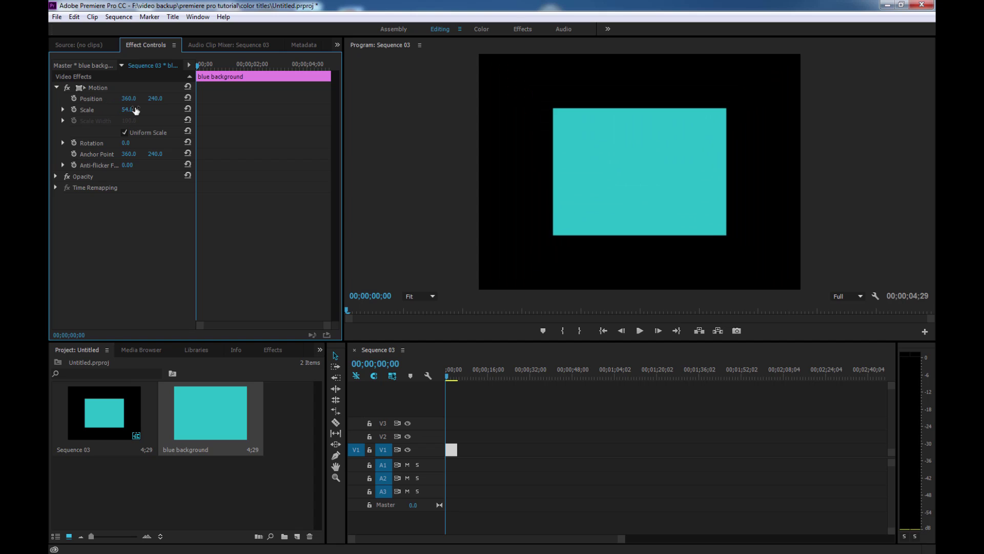
left_click(125, 132)
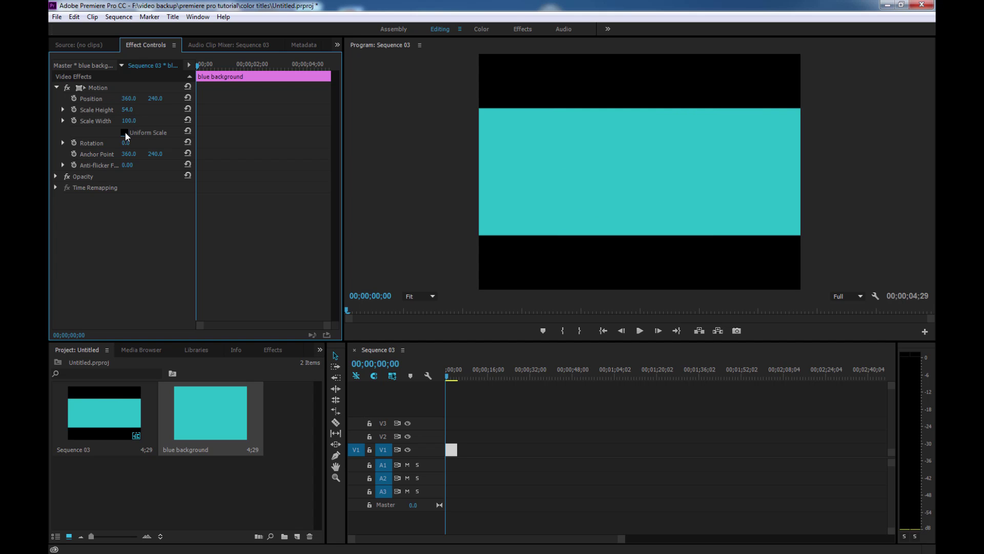
mouse_move(128, 109)
left_mouse_down()
mouse_move(154, 106)
mouse_move(95, 125)
mouse_move(157, 117)
mouse_move(66, 109)
left_mouse_up()
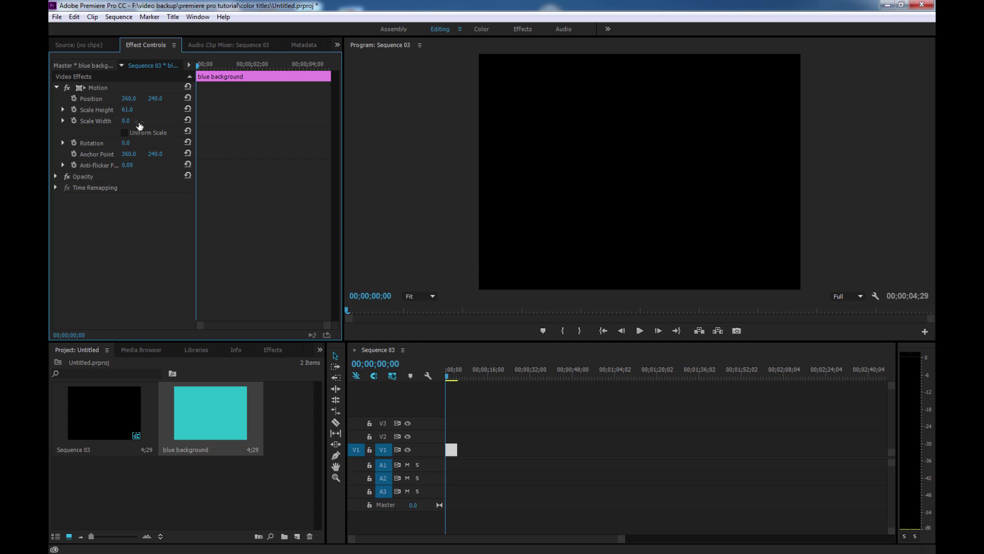
Preview the sequence, try widening the bar, and return to the sequence start
left_click(393, 348)
key("space")
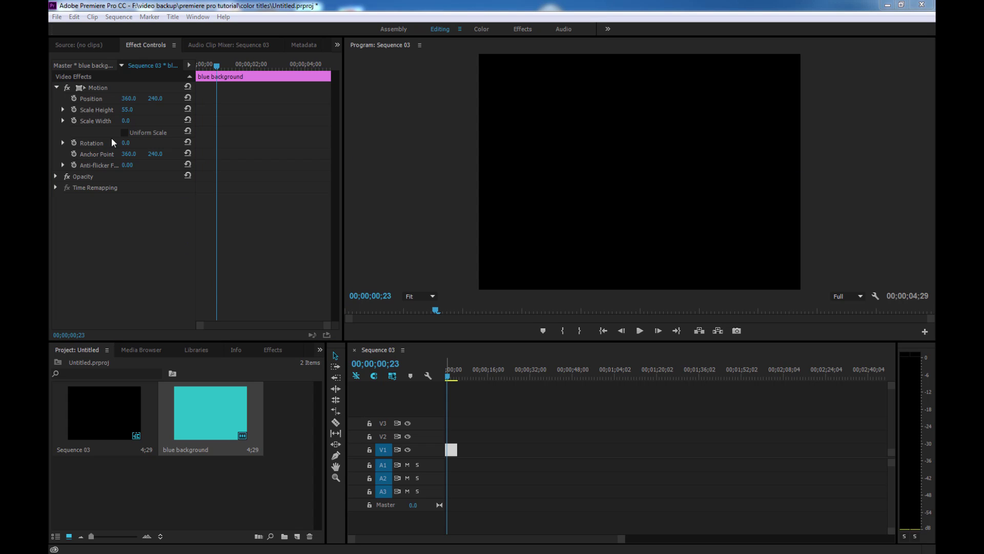
mouse_move(128, 121)
left_mouse_down()
mouse_move(164, 119)
mouse_move(131, 116)
mouse_move(130, 126)
left_mouse_up()
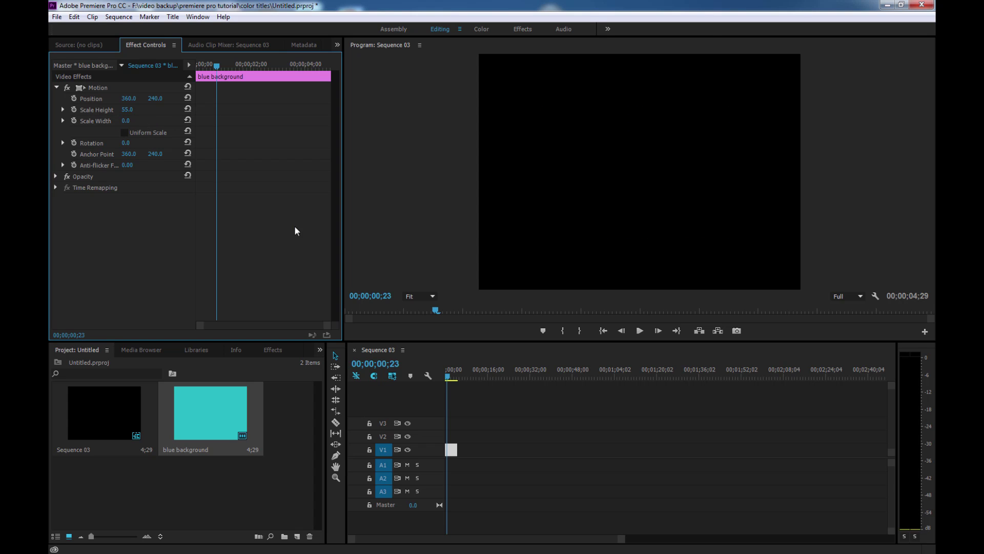
left_click(449, 378)
left_click_drag(449, 379, 445, 378)
left_click(196, 66)
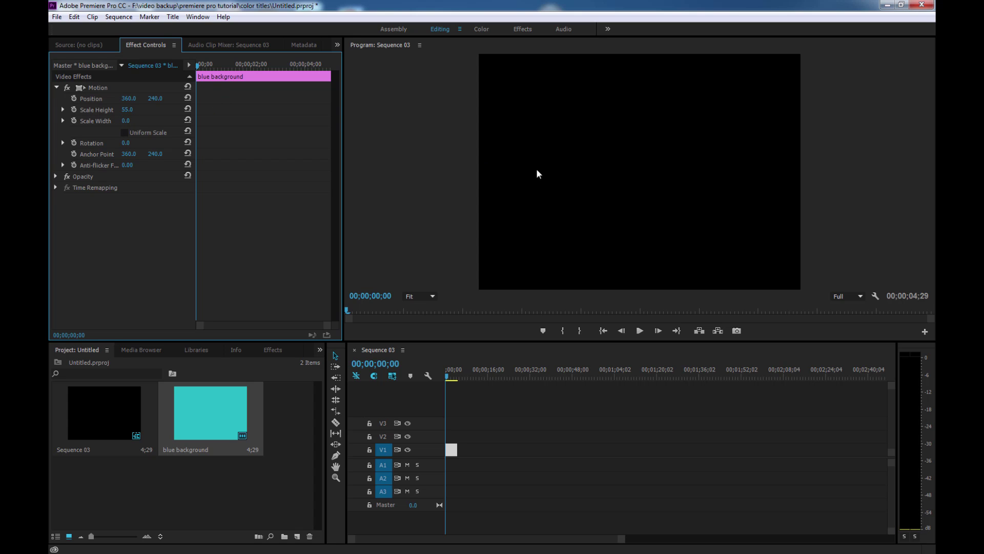
Keyframe Scale Width from a narrow start value to 100 at frame 00;00;00;17
left_click_drag(124, 123, 100, 118)
left_click(73, 120)
left_click_drag(199, 66, 222, 68)
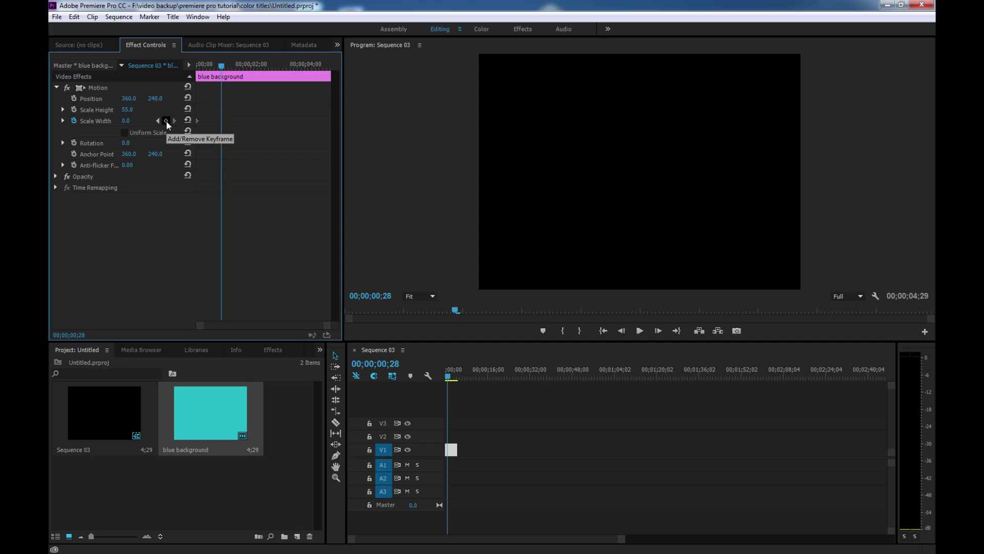
left_click(126, 121)
type("100")
key("Return")
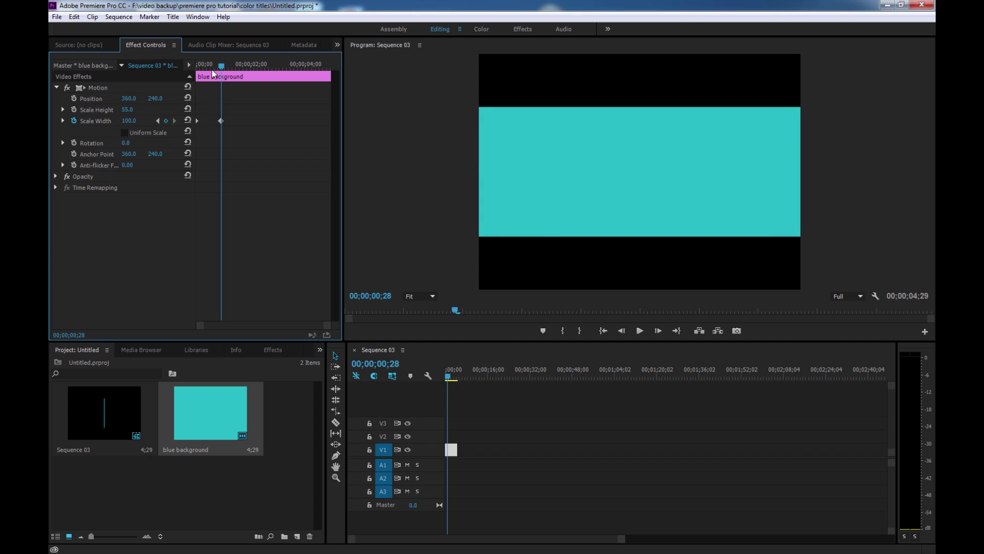
Scrub through the opening to check the bar grows from invisible to full width
mouse_move(221, 64)
left_mouse_down()
mouse_move(198, 70)
mouse_move(198, 119)
left_mouse_up()
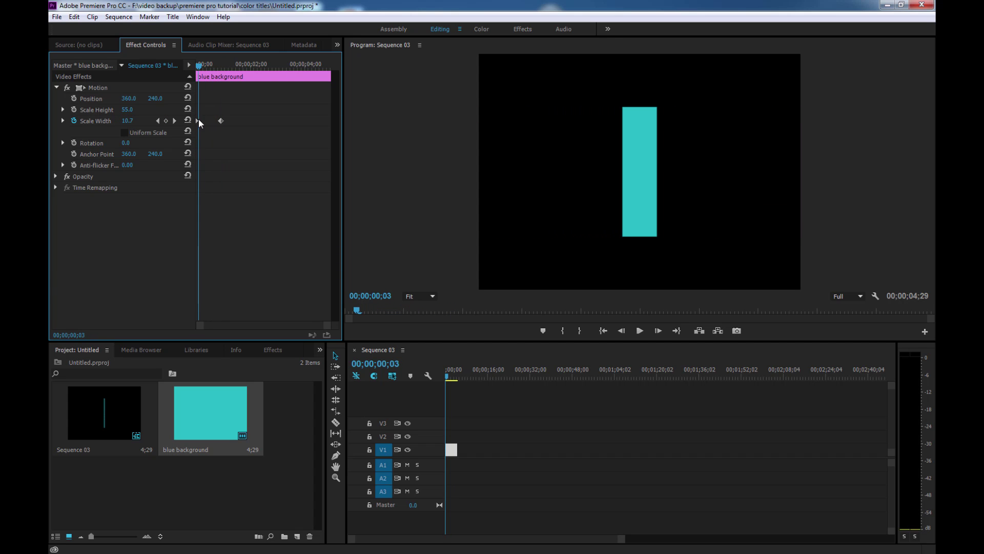
left_click(194, 69)
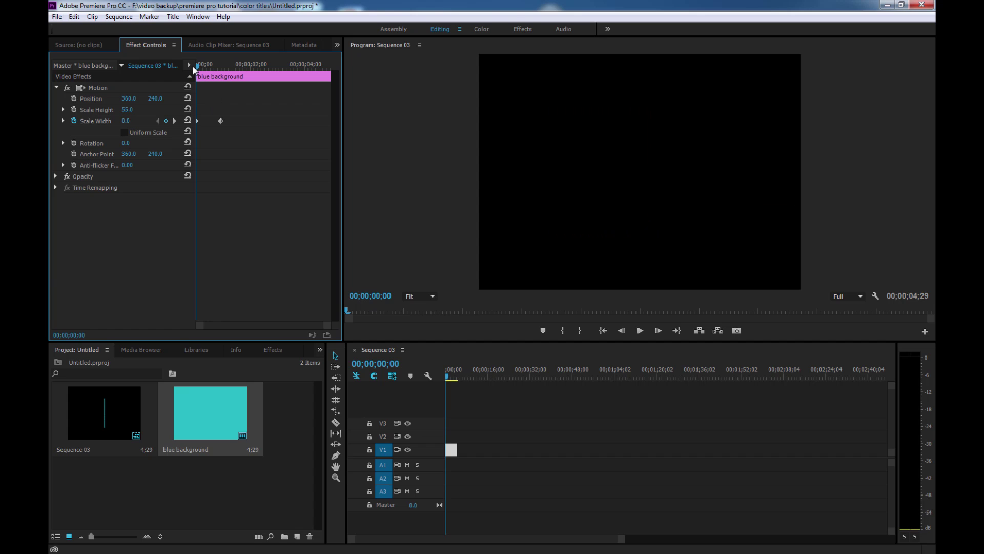
left_click_drag(195, 66, 222, 122)
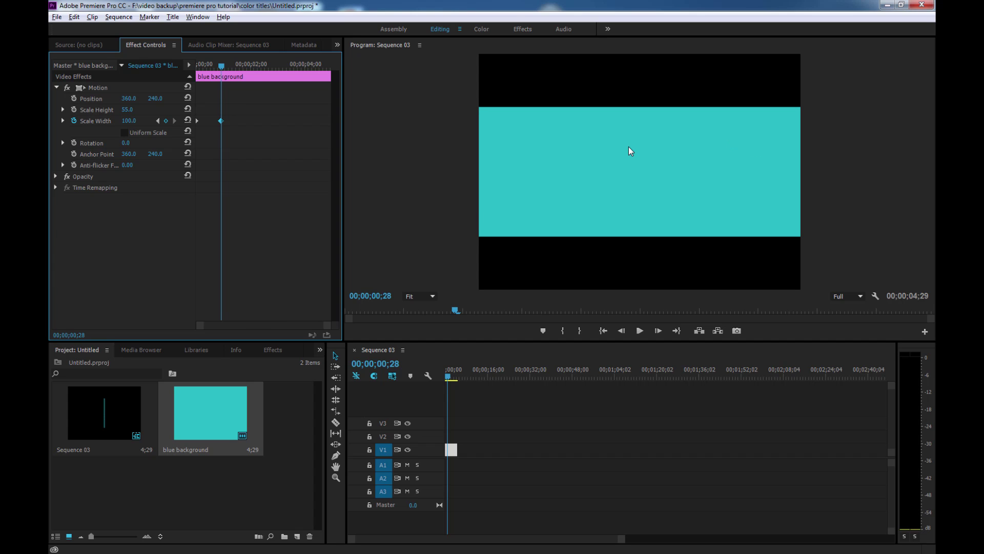
mouse_move(227, 67)
left_mouse_down()
mouse_move(222, 75)
mouse_move(258, 71)
left_mouse_up()
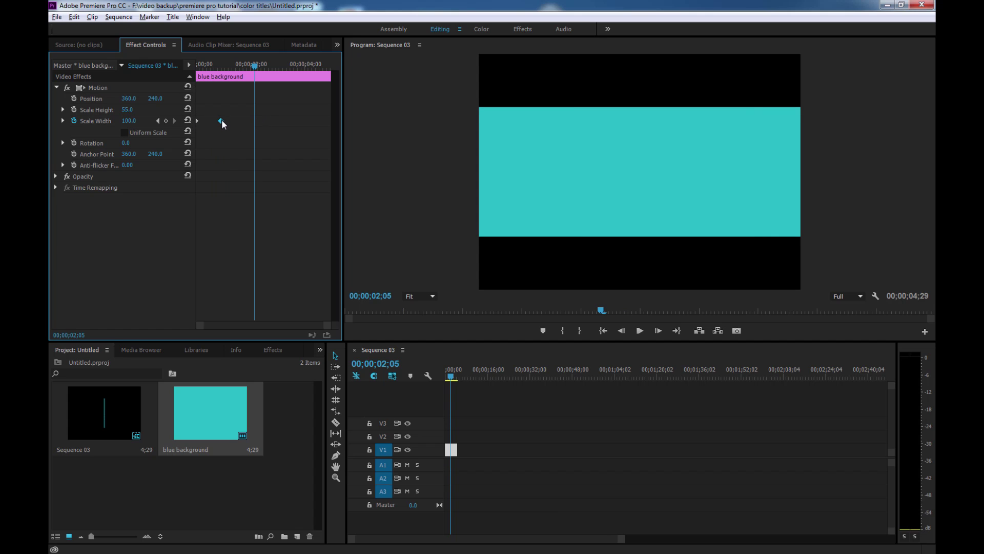
Move the full-width keyframe to about two seconds, then earlier for a faster reveal
left_click_drag(222, 121, 254, 121)
left_click_drag(255, 70, 197, 71)
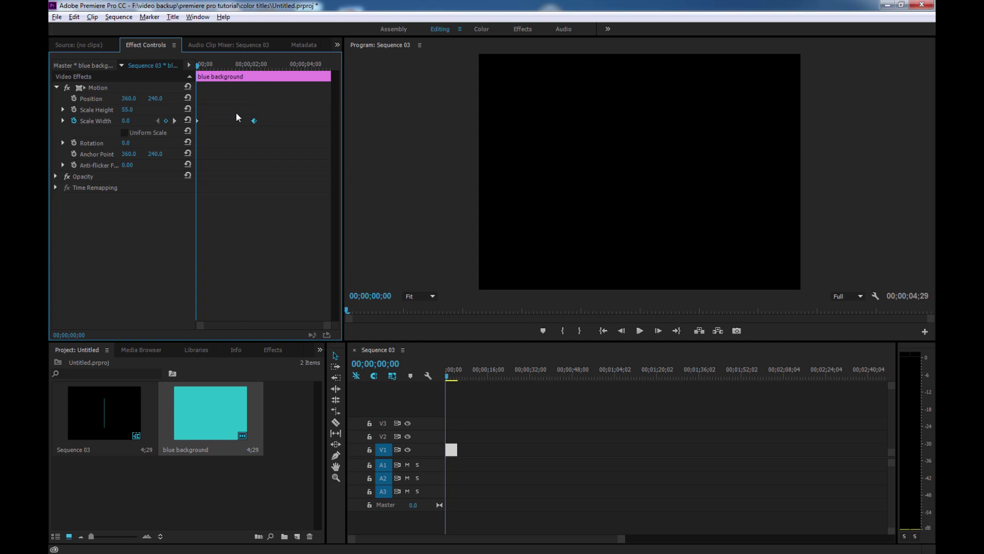
key("space")
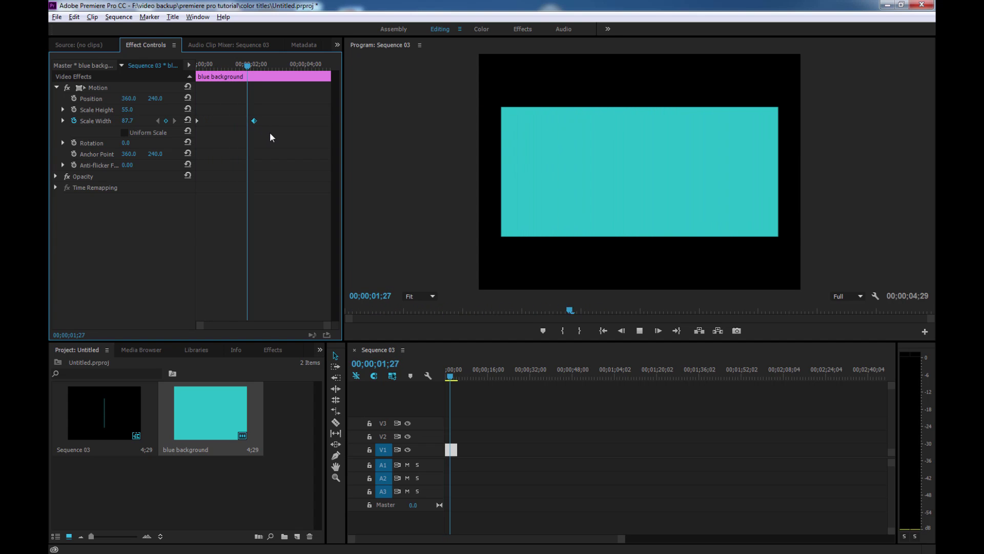
left_click_drag(255, 121, 210, 121)
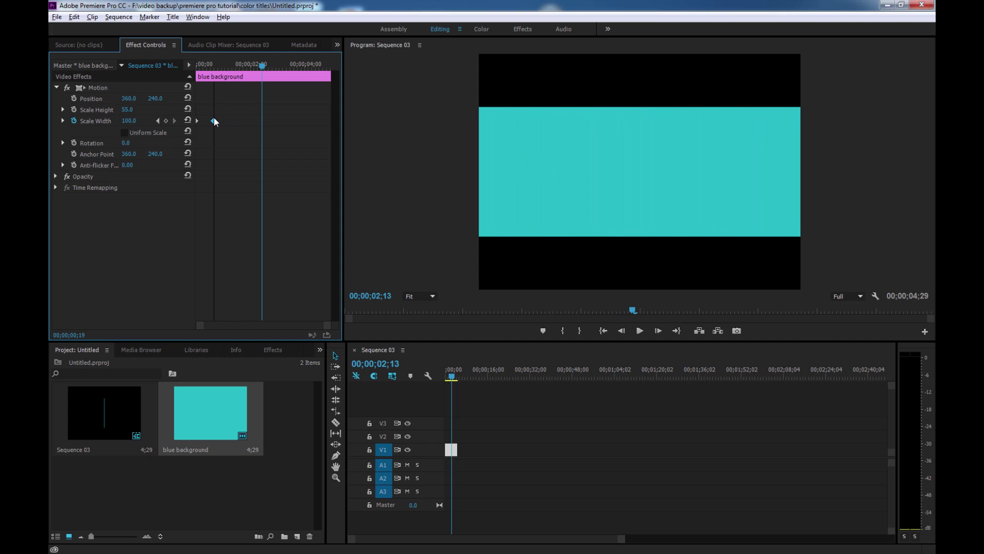
key("Home")
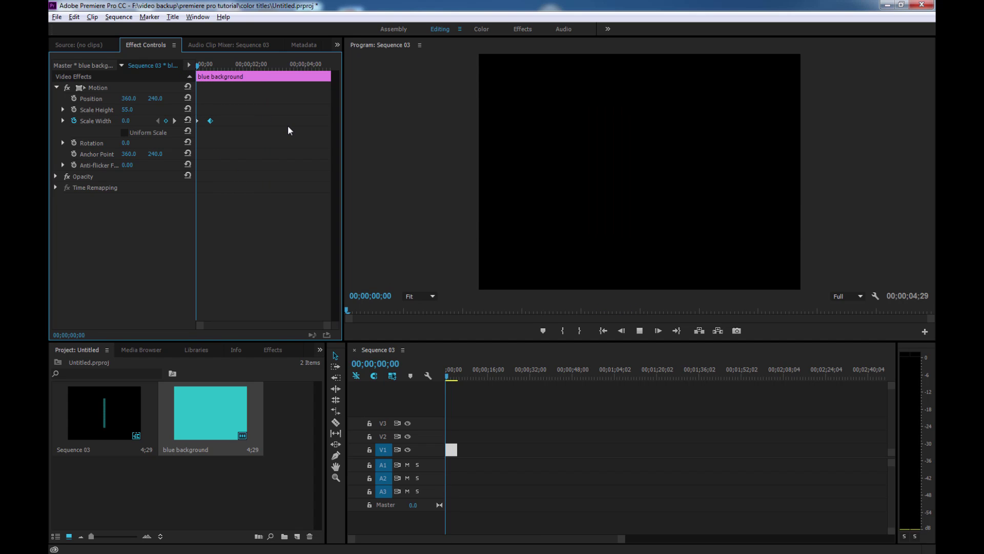
key("space")
Nudge the full-width keyframe slightly later and replay the reveal from the start
left_click(209, 121)
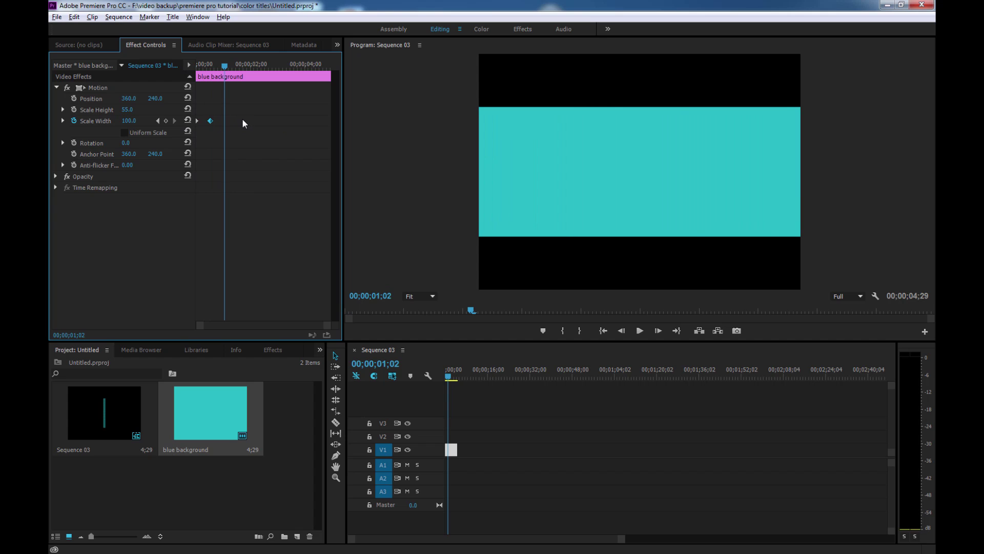
left_click_drag(224, 65, 222, 66)
left_click_drag(211, 121, 216, 120)
key("Home")
key("space")
key("Home")
left_click(196, 65)
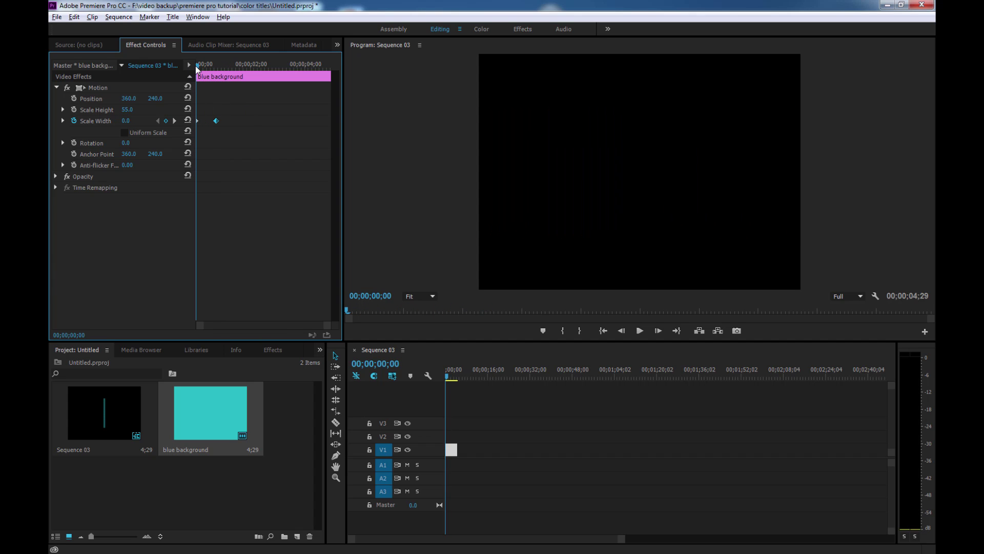
left_click(204, 65)
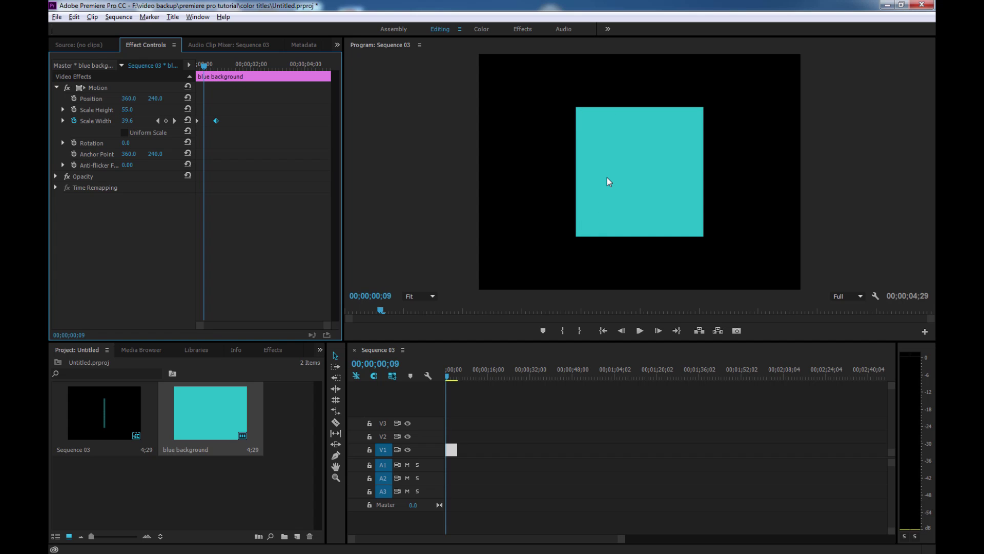
Set Scale Height to 16 and check the thin bar still reaches full width
left_click(129, 109)
type("16")
key("Return")
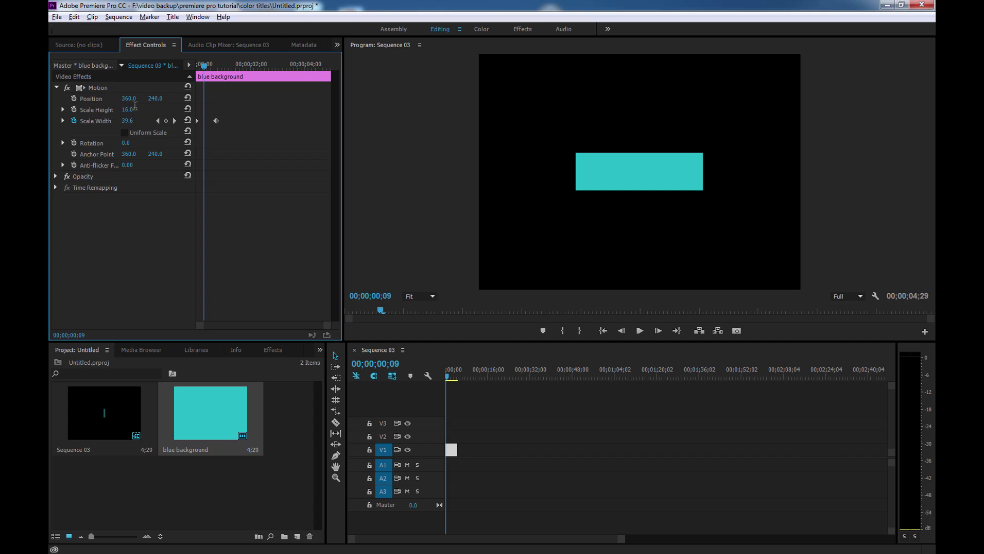
left_click_drag(202, 70, 212, 68)
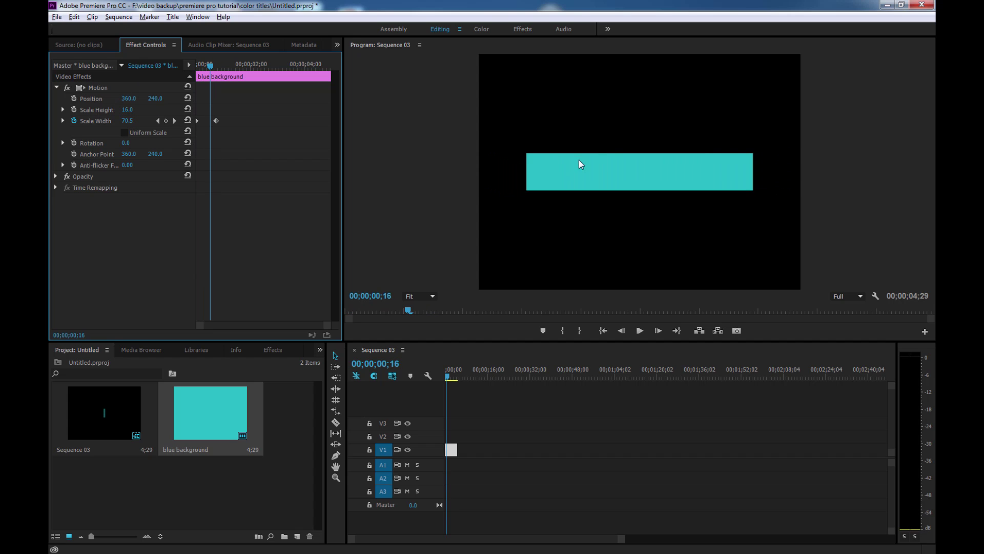
mouse_move(216, 66)
left_mouse_down()
mouse_move(254, 65)
mouse_move(232, 63)
left_mouse_up()
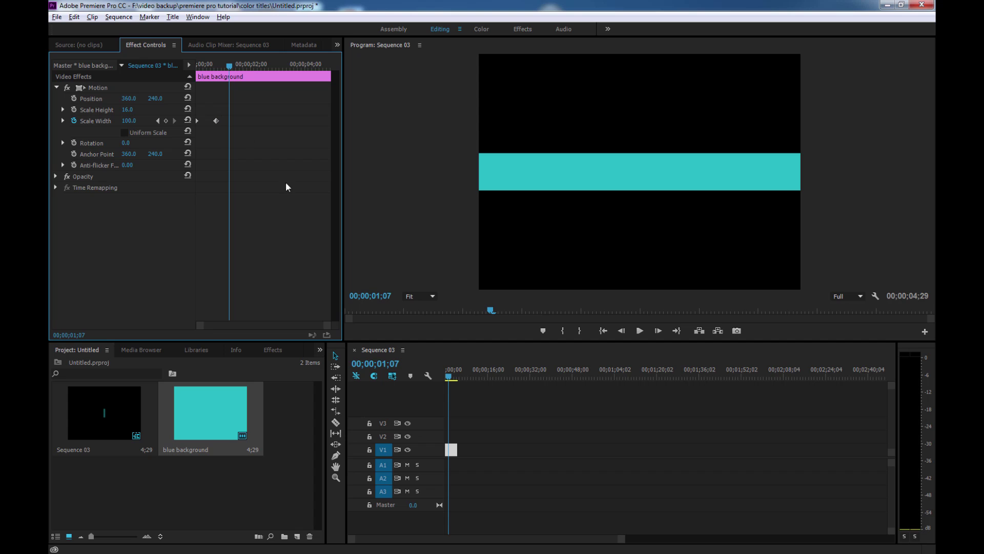
Create a new title named Title 01 from the Project panel
right_click(235, 479)
mouse_move(263, 426)
left_click(352, 459)
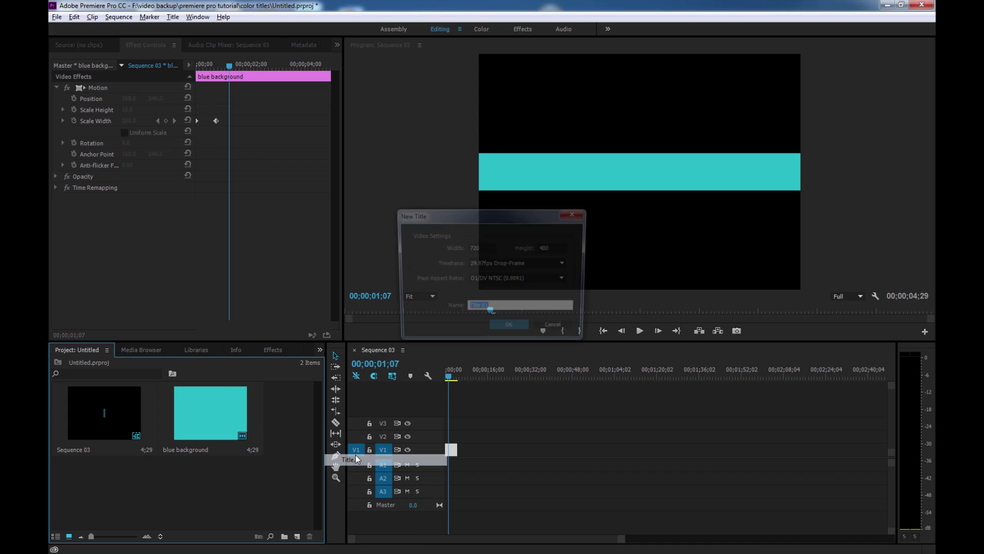
left_click(513, 330)
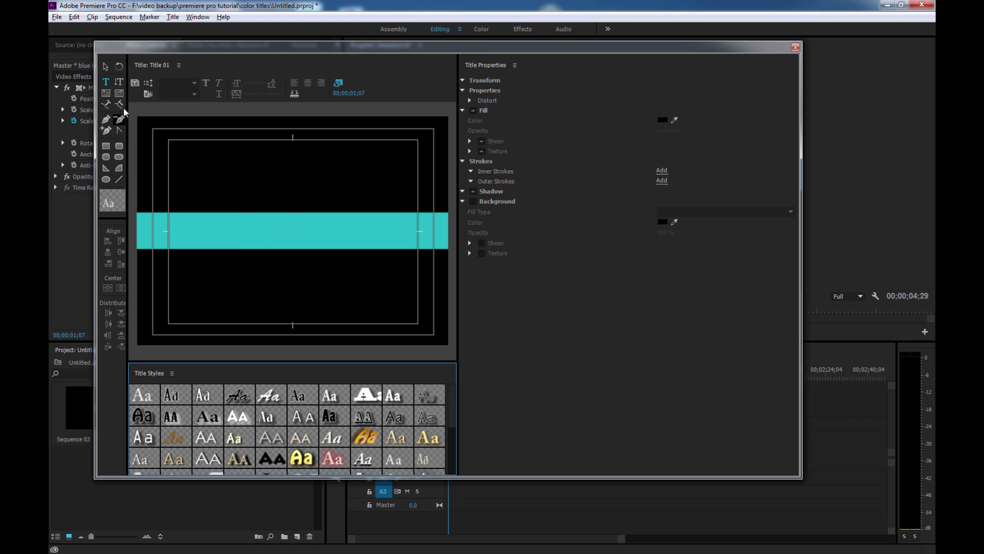
Type 'thaiphotos' on the cyan bar and set its font to Gill Sans MT
left_click(108, 84)
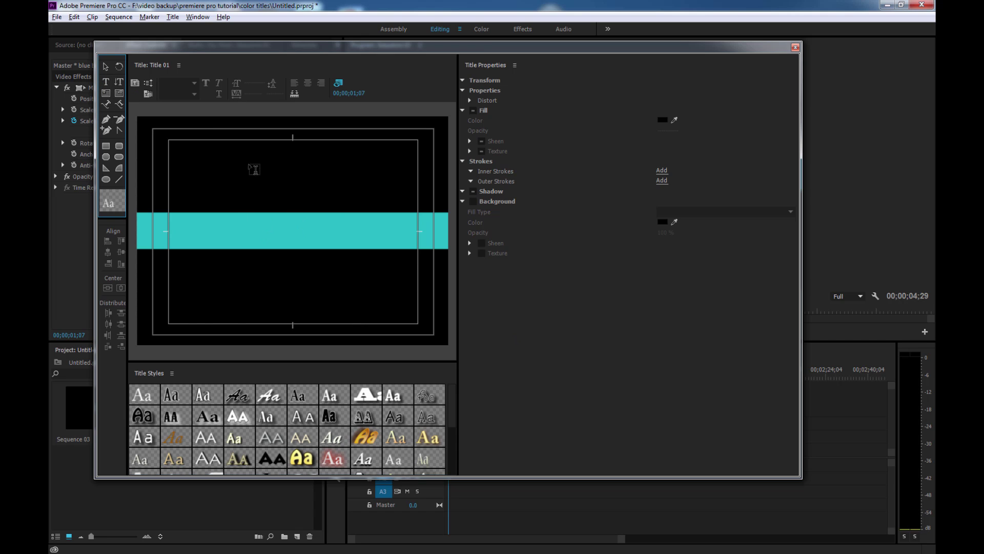
left_click(268, 233)
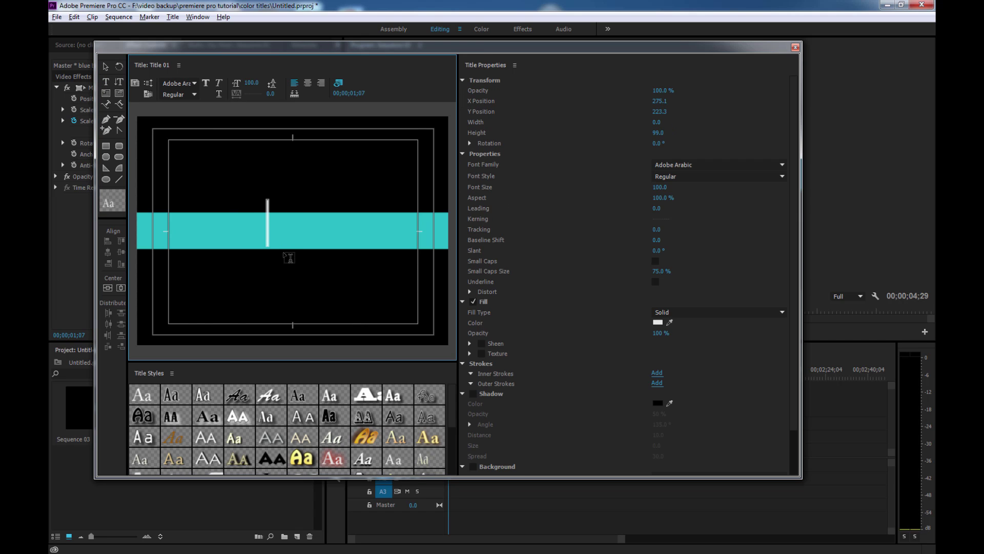
type("thaiphotos")
left_click(697, 165)
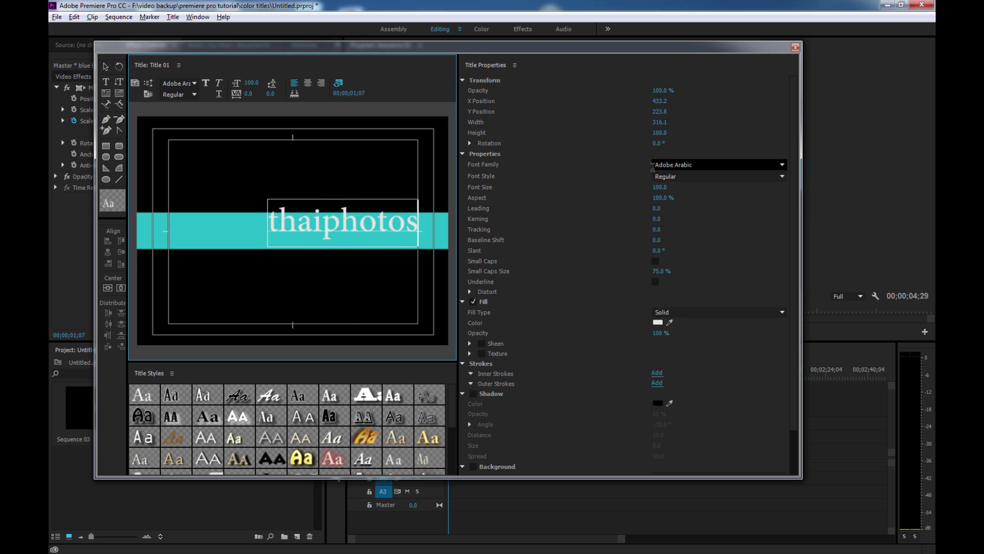
type("Gill Sans MT")
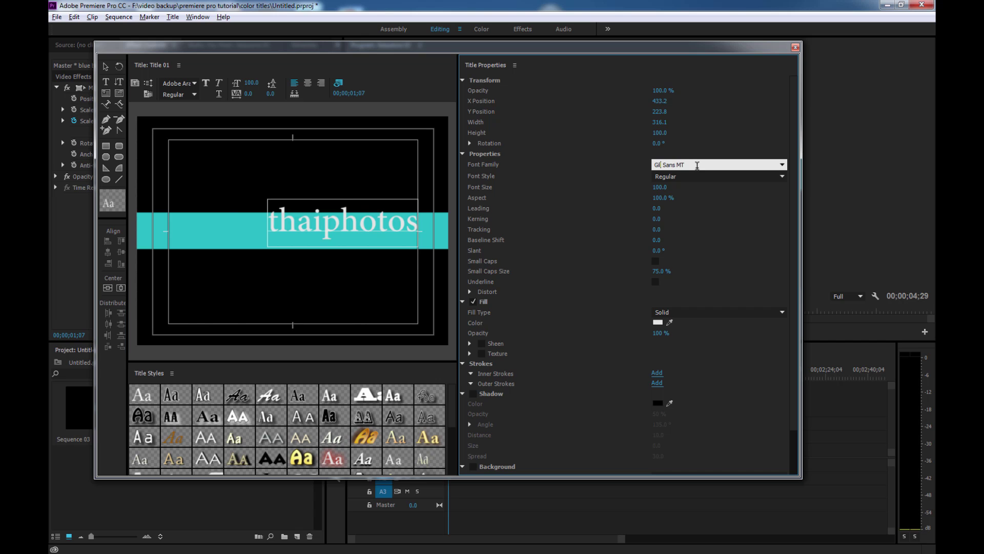
key("Return")
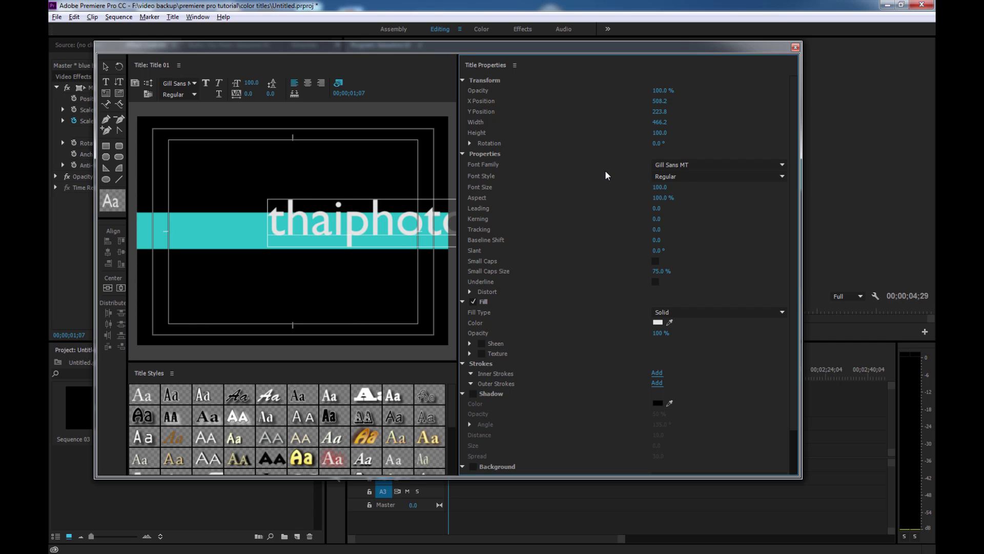
Change the thaiphotos text fill colour to bright yellow
left_click(658, 322)
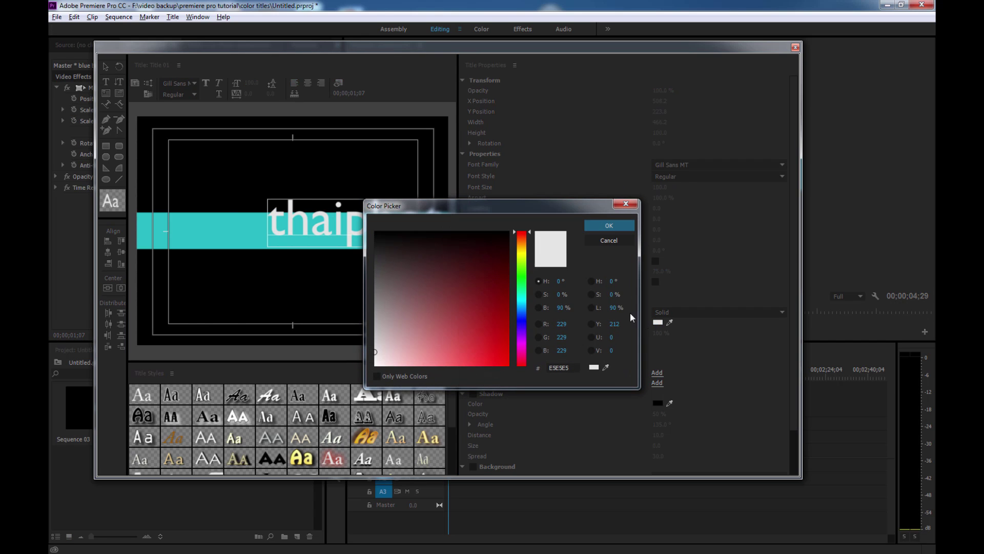
left_click_drag(526, 256, 525, 255)
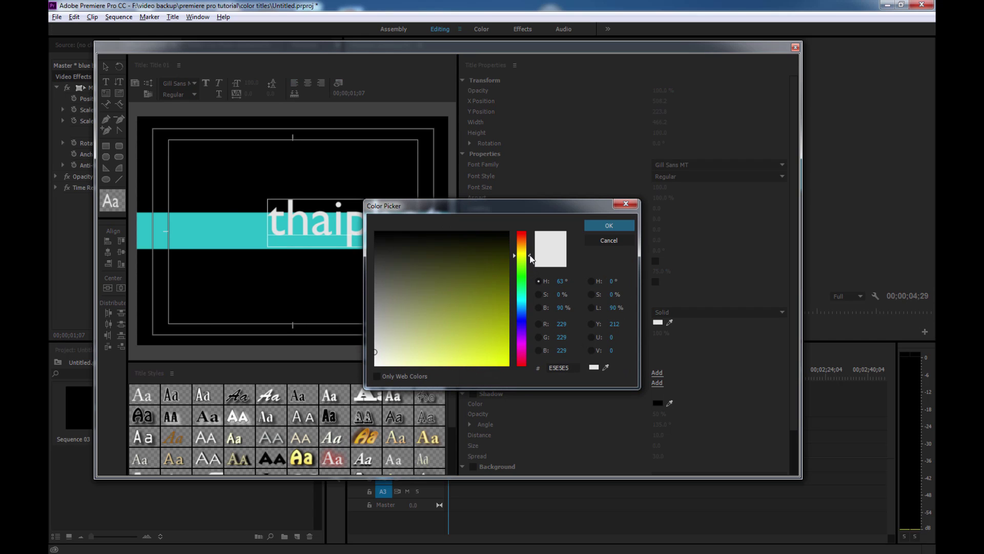
left_click(507, 235)
left_click(607, 227)
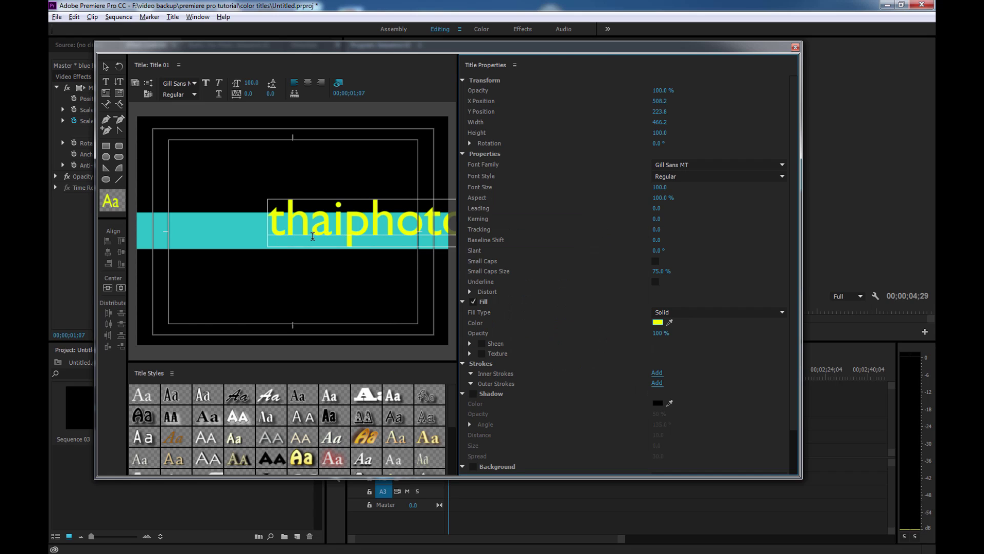
Centre the text vertically and horizontally over the cyan bar
left_click(106, 67)
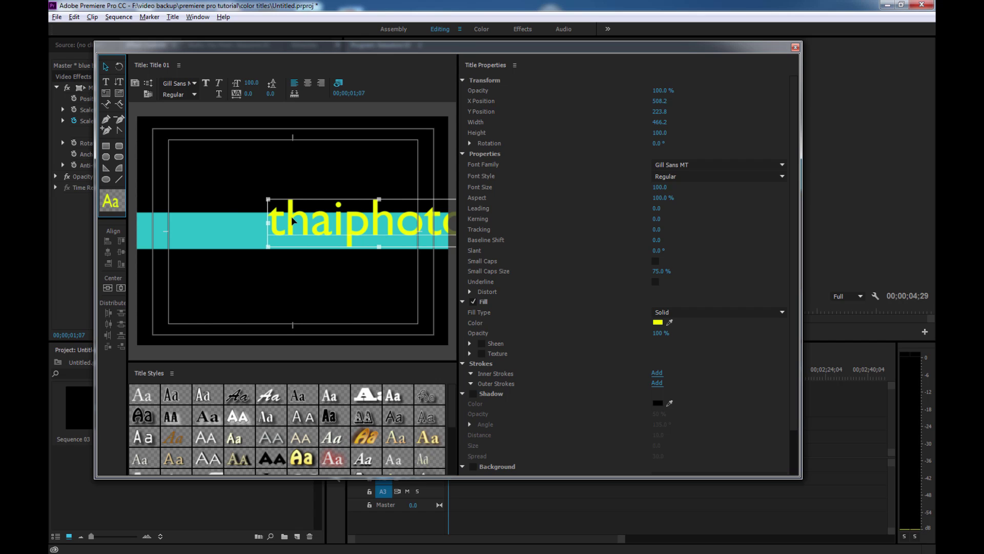
mouse_move(293, 220)
left_mouse_down()
mouse_move(307, 200)
mouse_move(256, 217)
left_mouse_up()
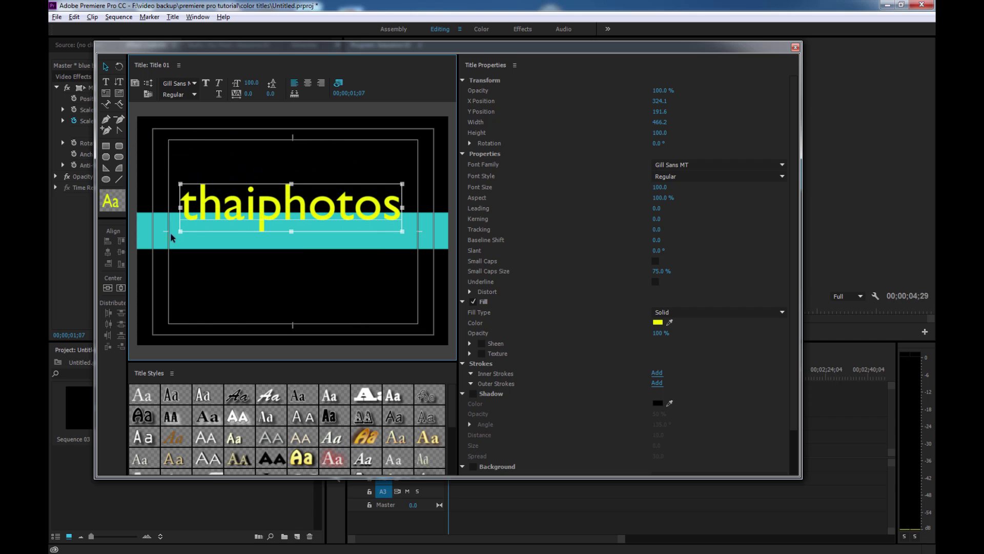
left_click(108, 288)
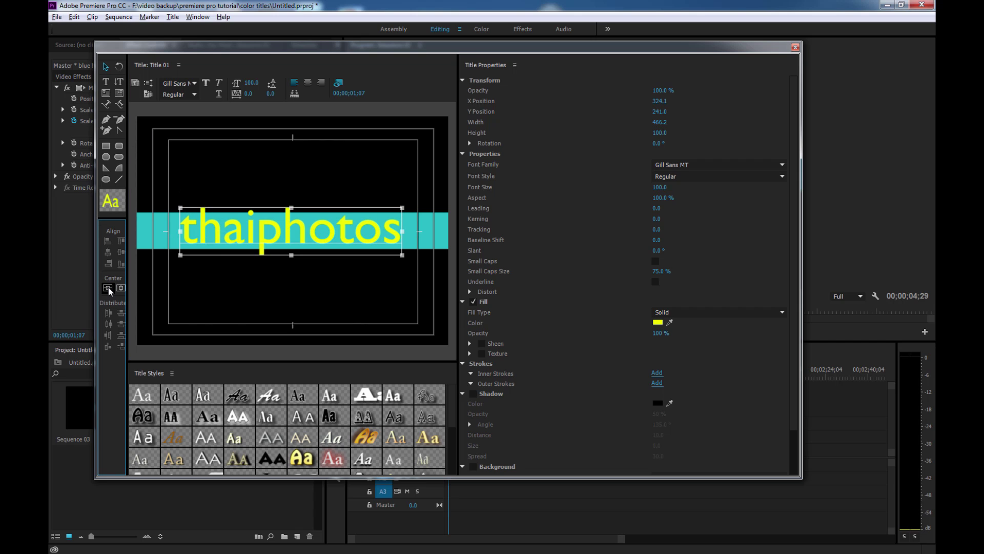
left_click(121, 289)
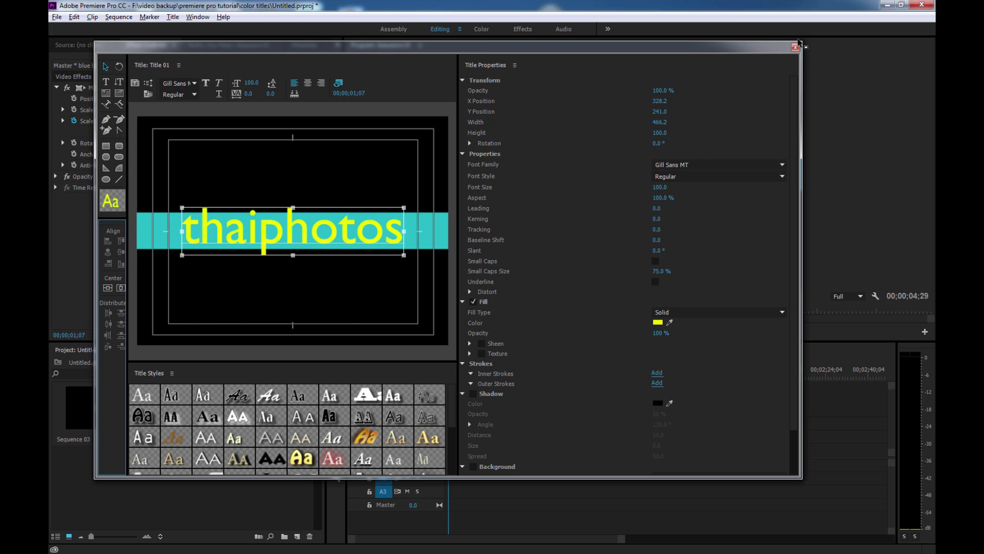
Close the title designer and place Title 01 on V2 above the cyan bar
left_click(795, 47)
mouse_move(277, 408)
left_mouse_down()
mouse_move(377, 398)
mouse_move(453, 435)
left_mouse_up()
left_click_drag(449, 377, 450, 380)
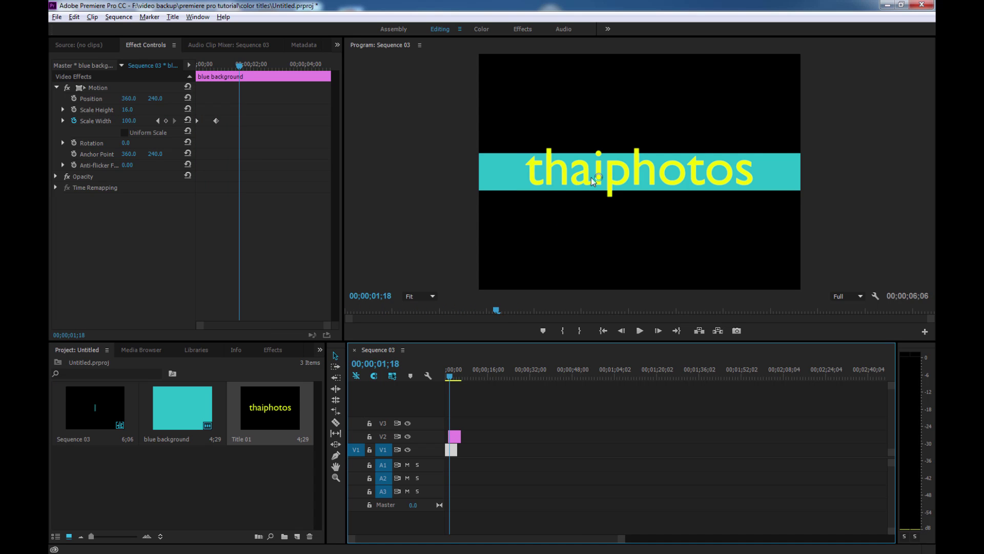
Scale Title 01 down to 65 and reset its Position to 360 to re-centre it
left_click(459, 435)
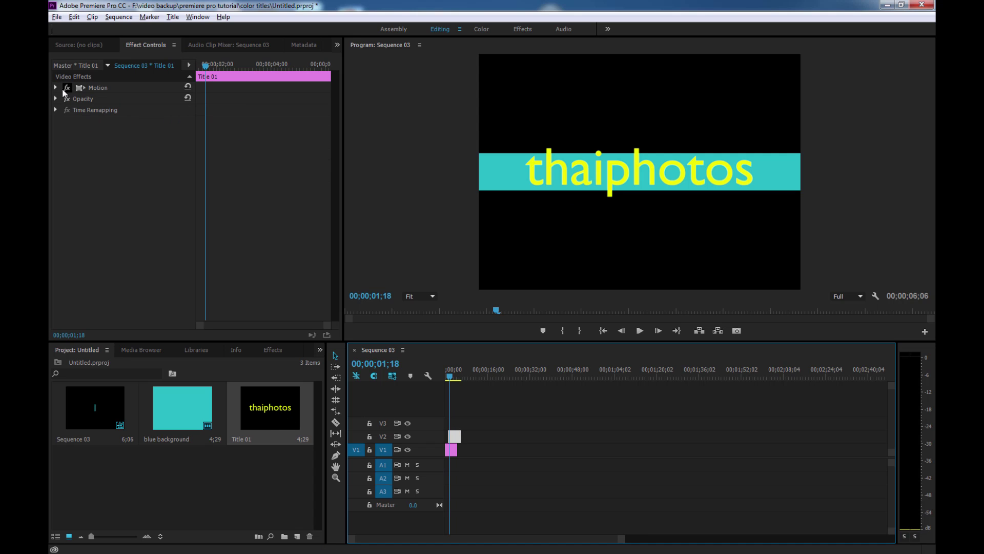
left_click(56, 88)
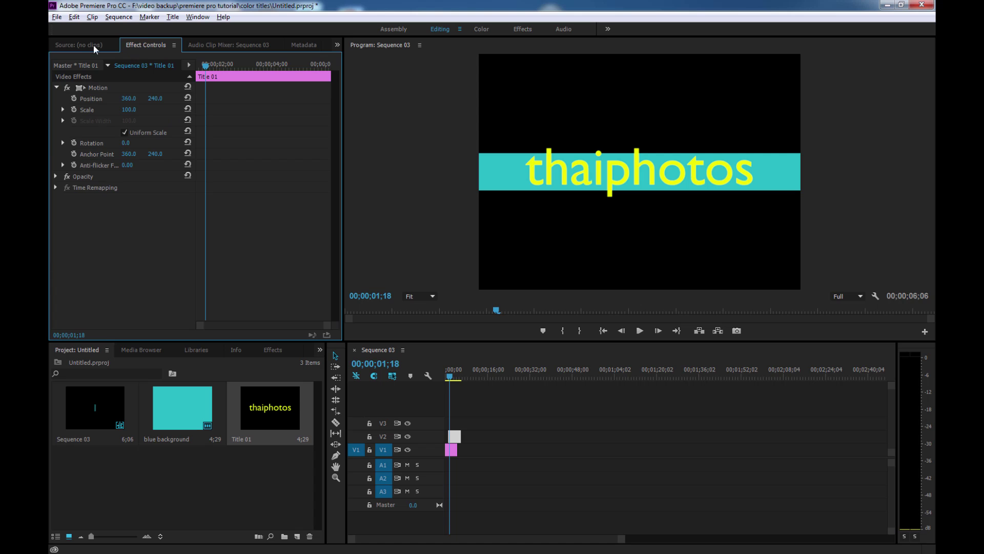
left_click(93, 45)
left_click(212, 42)
left_click(144, 49)
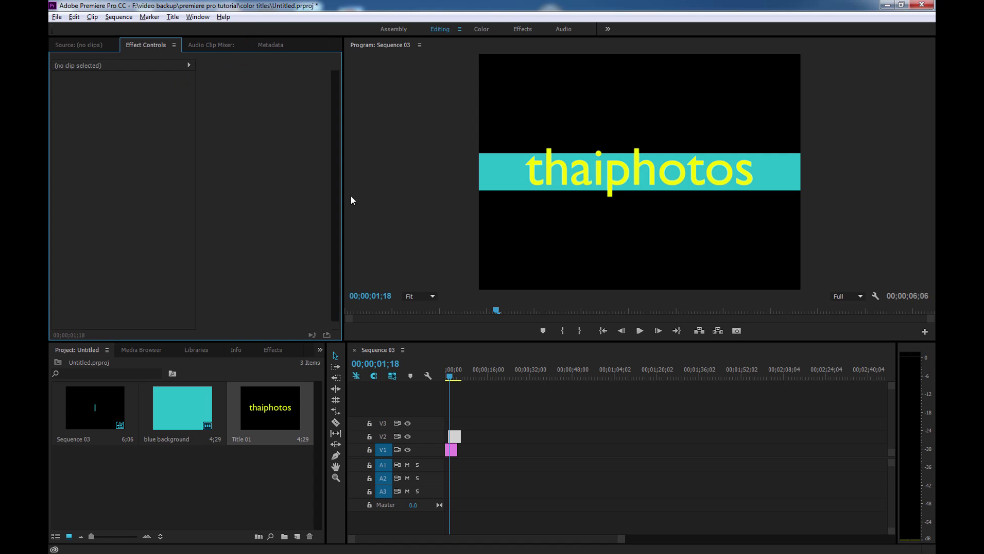
left_click(455, 436)
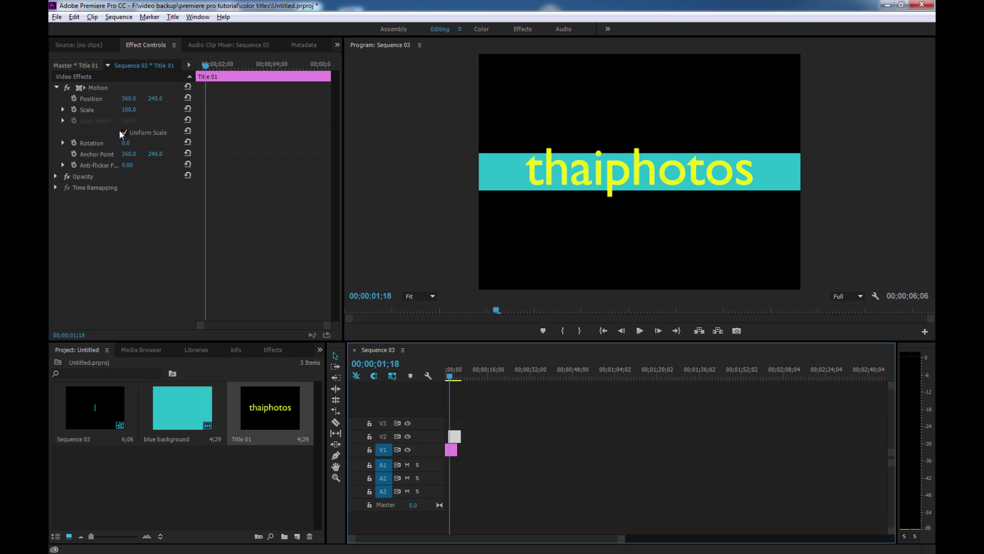
mouse_move(128, 110)
left_mouse_down()
mouse_move(109, 113)
mouse_move(58, 89)
mouse_move(131, 103)
left_mouse_up()
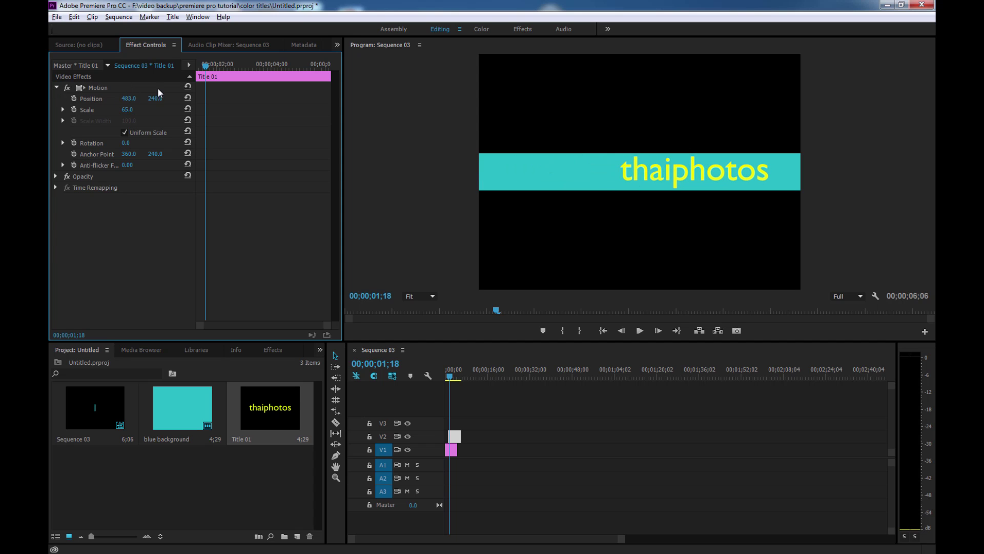
left_click(188, 97)
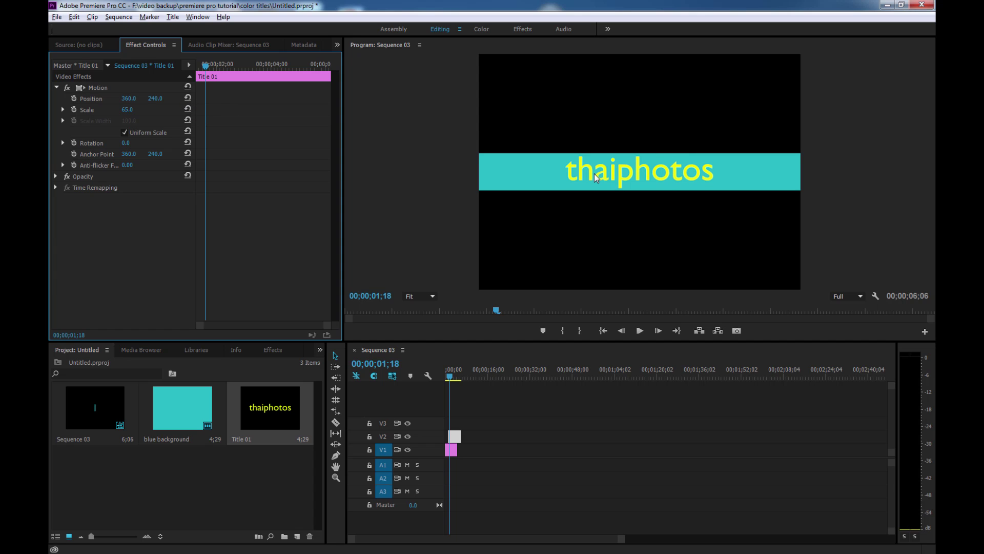
Preview the sequence, zoom in, and park the playhead at 00;00;00;25 where the bar finishes opening
left_click(448, 377)
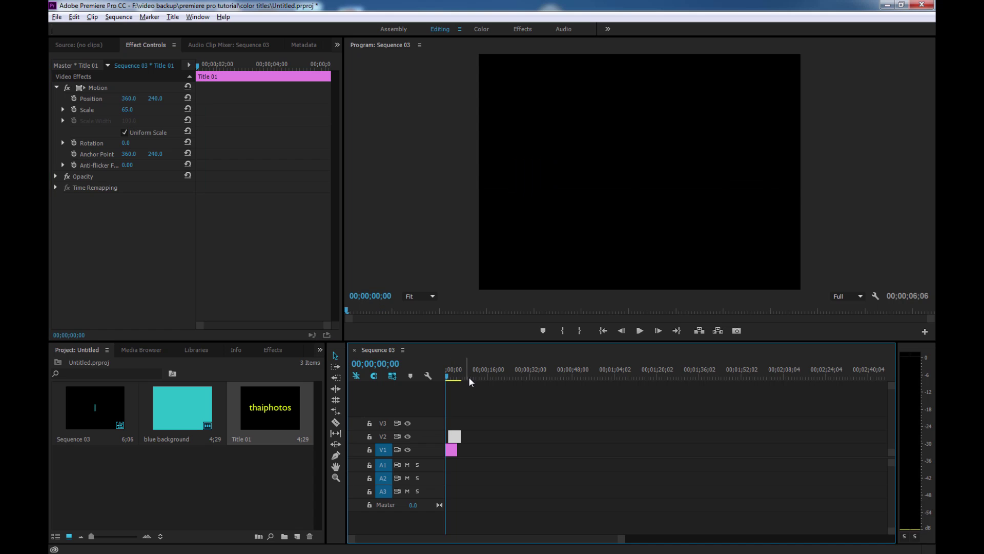
key("space")
key("space")
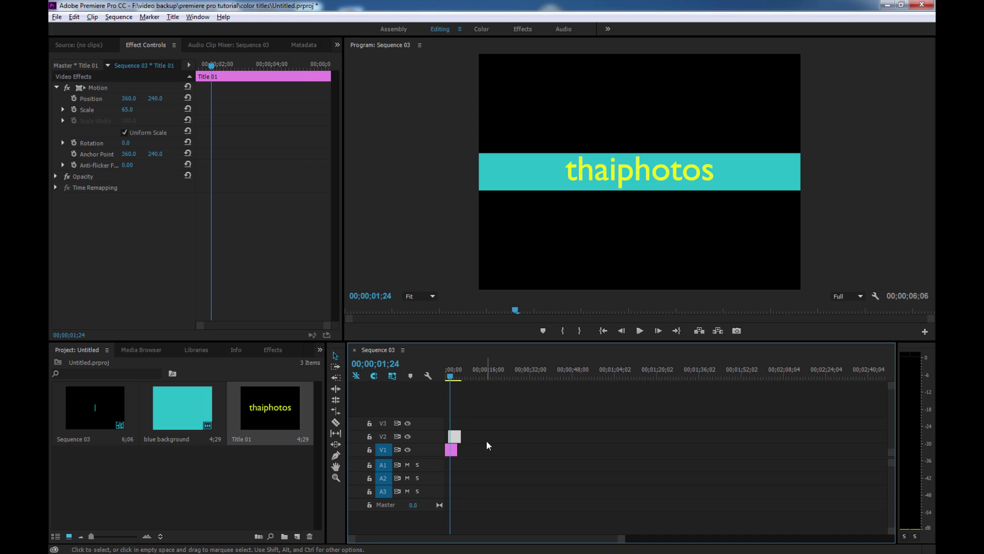
key("equal")
key("equal")
key("equal")
key("equal")
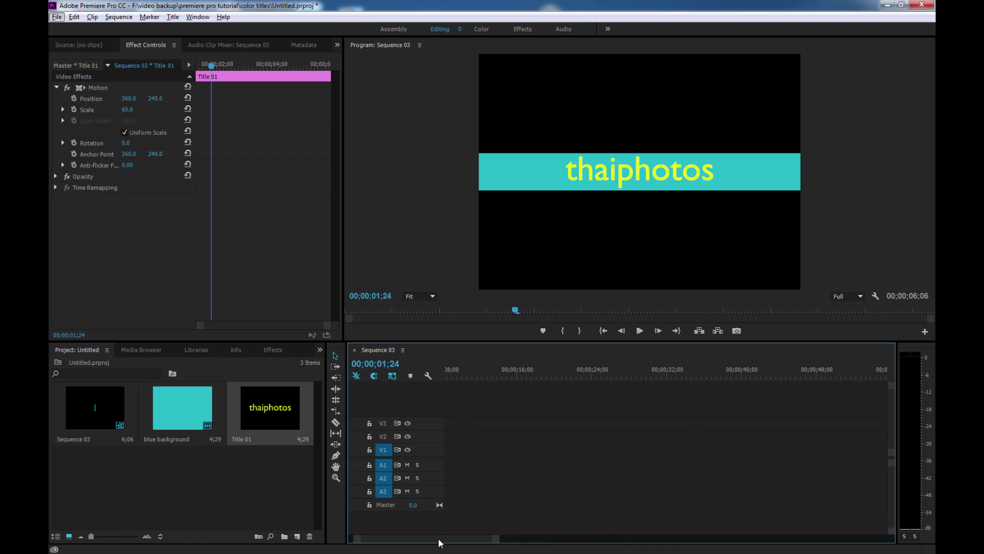
key("equal")
key("equal")
left_click(444, 376)
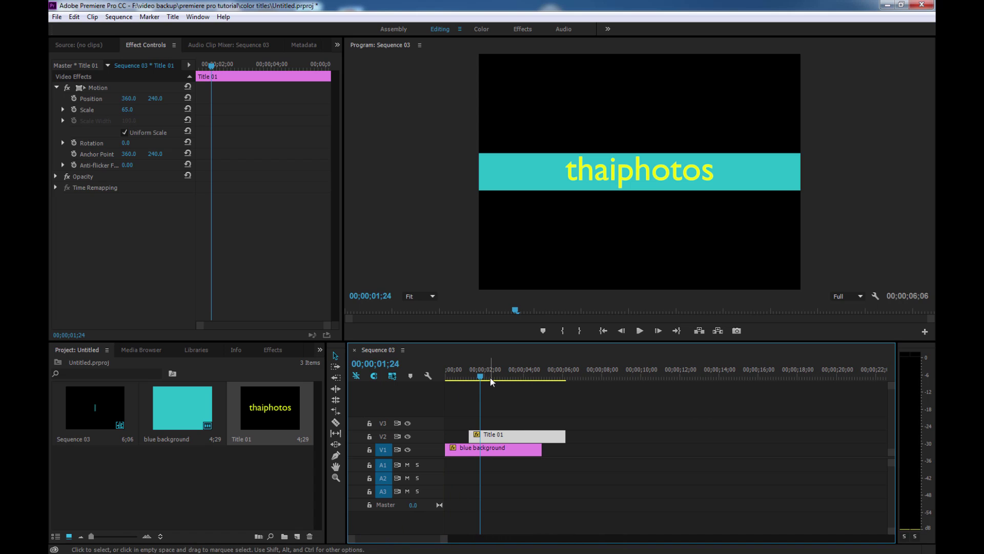
key("space")
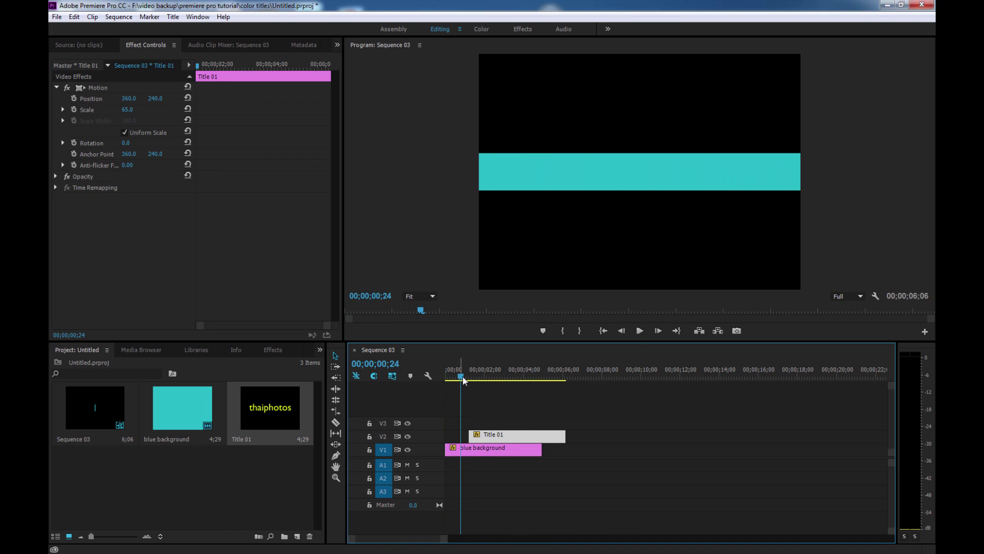
left_click_drag(444, 379, 462, 375)
Slide Title 01 on V2 left to start at the playhead and replay the new timing
left_click_drag(503, 435, 494, 434)
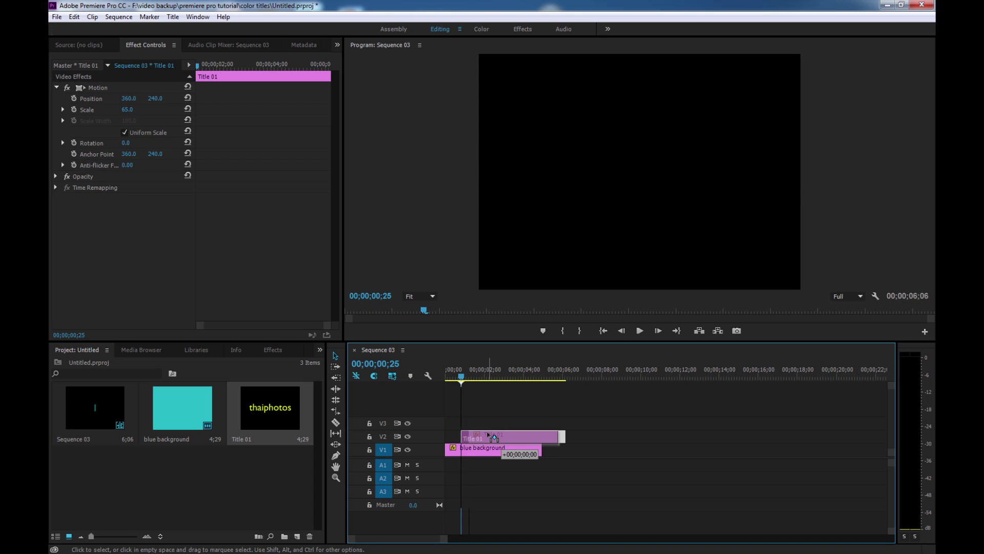
left_click(451, 378)
key("space")
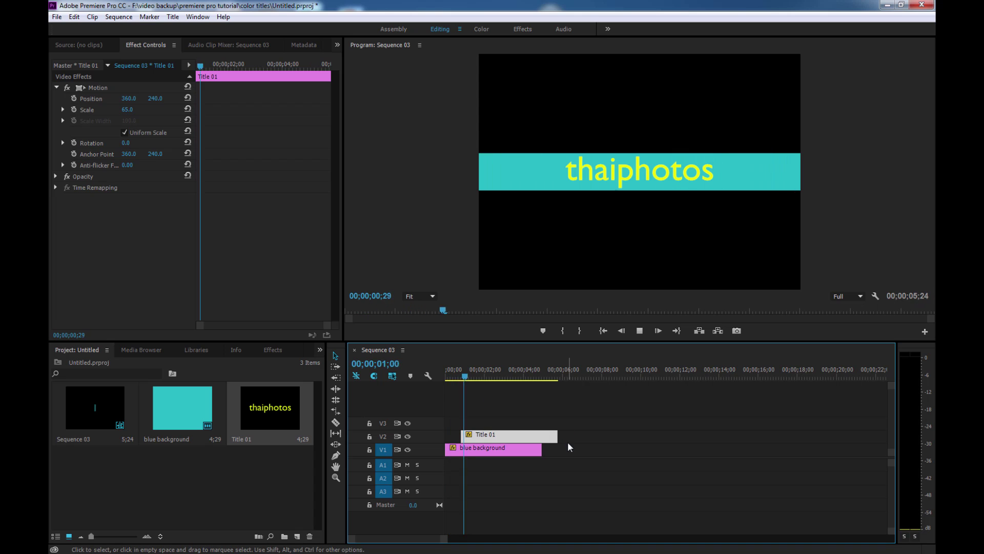
left_click(459, 378)
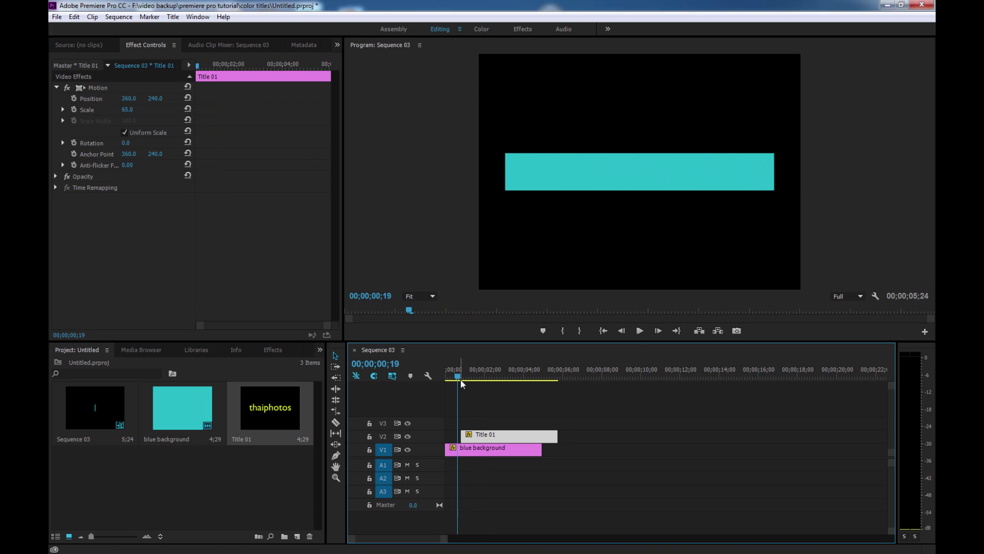
left_click_drag(461, 382, 467, 379)
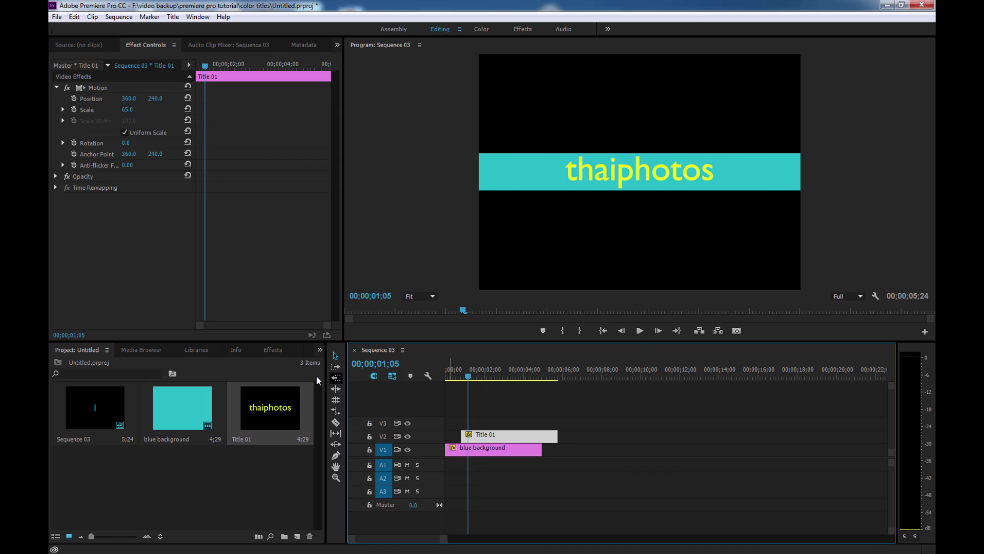
Search the Effects panel for 'cross' and apply Cross Dissolve to the start of Title 01
left_click(272, 350)
left_click(89, 362)
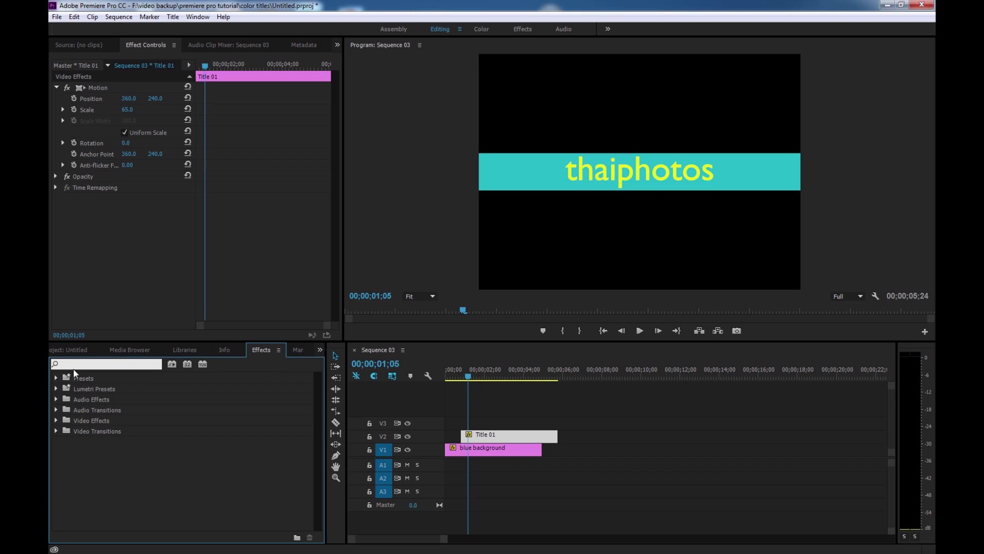
type("cross")
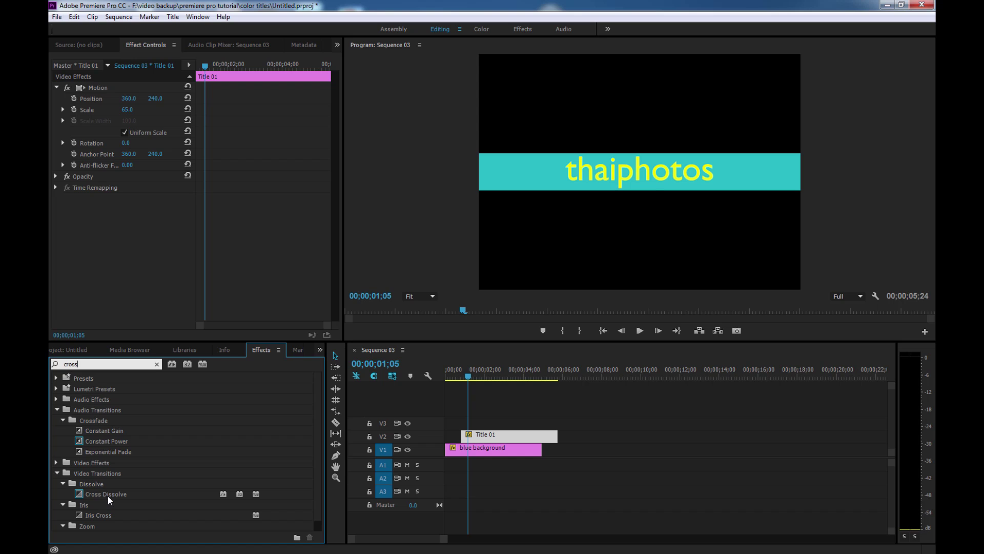
left_click_drag(117, 496, 469, 436)
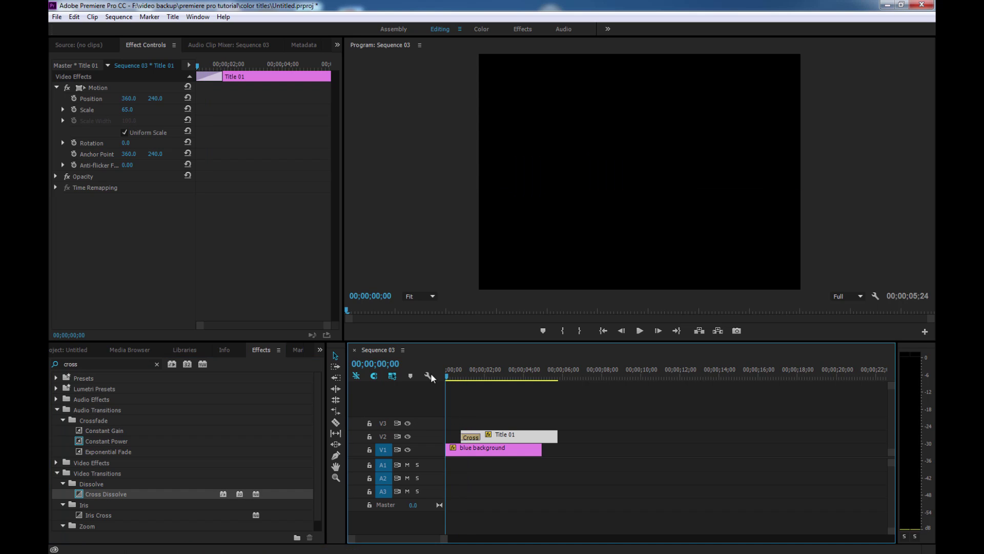
Preview the title fading in, stopping at 00;00;01;15 inside the dissolve
left_click(451, 370)
key("space")
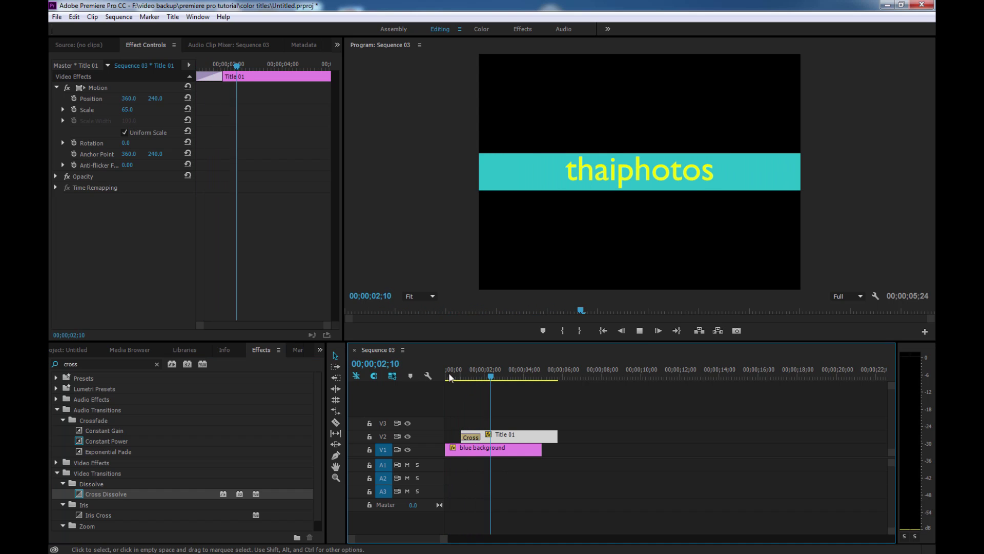
key("Home")
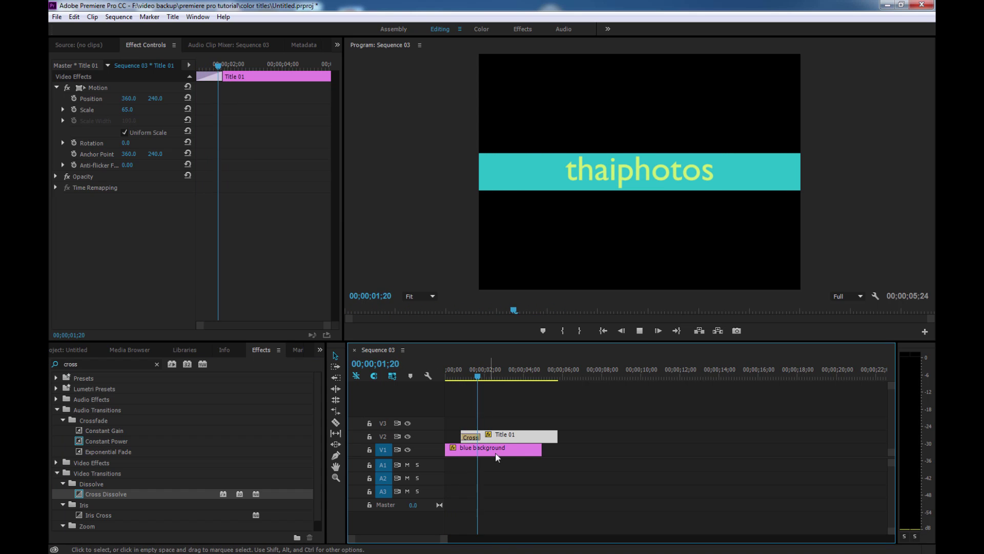
key("space")
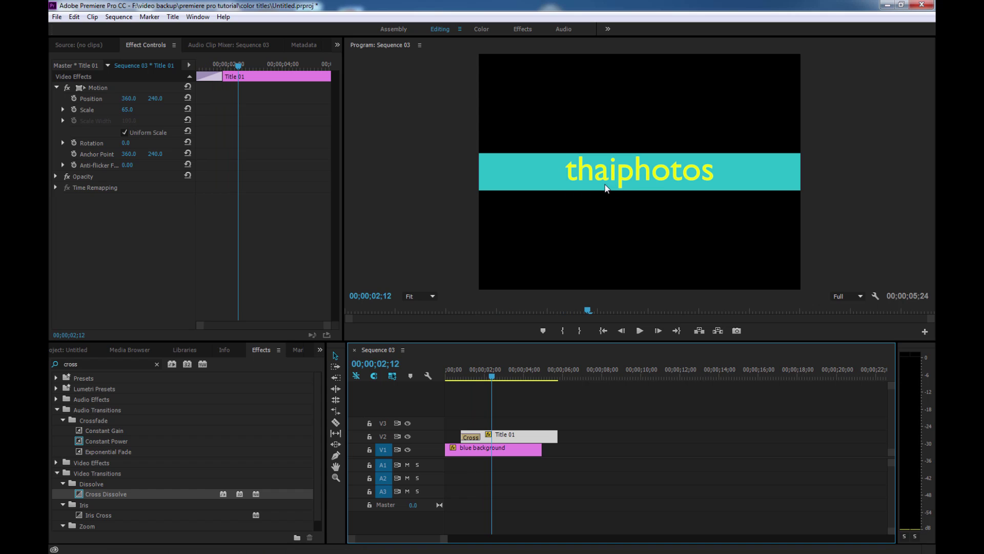
left_click_drag(493, 377, 474, 377)
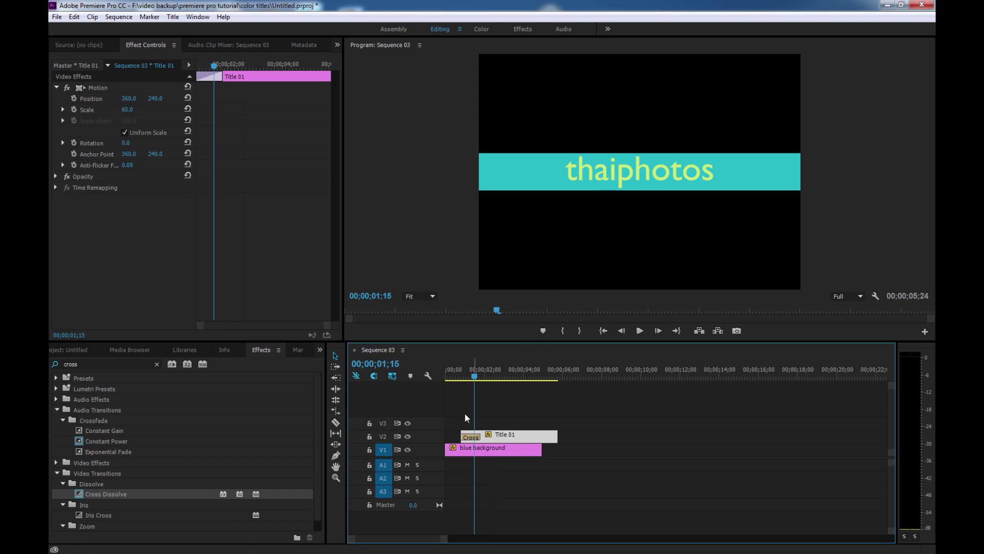
Select the Cross Dissolve to show its settings and begin editing its duration
left_click(471, 439)
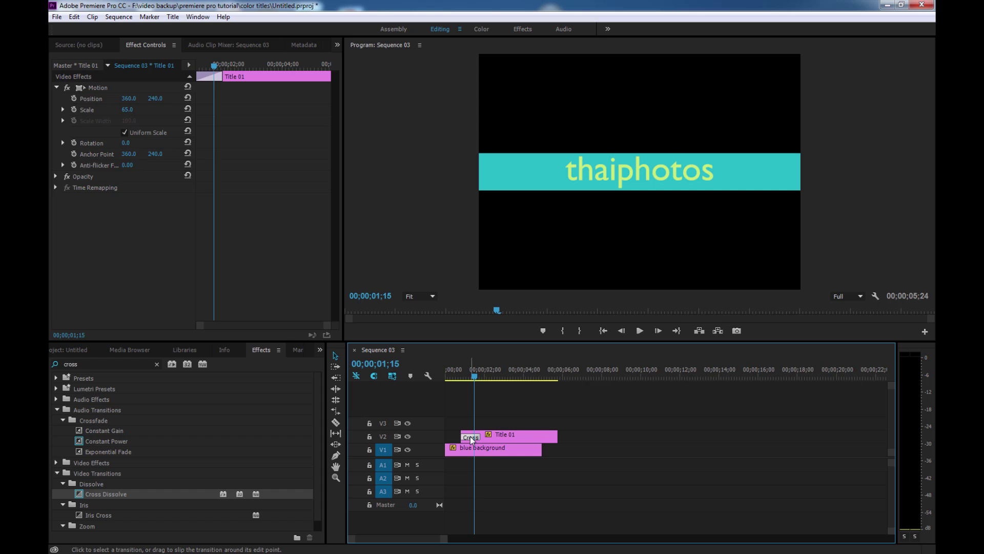
key("minus")
key("minus")
key("minus")
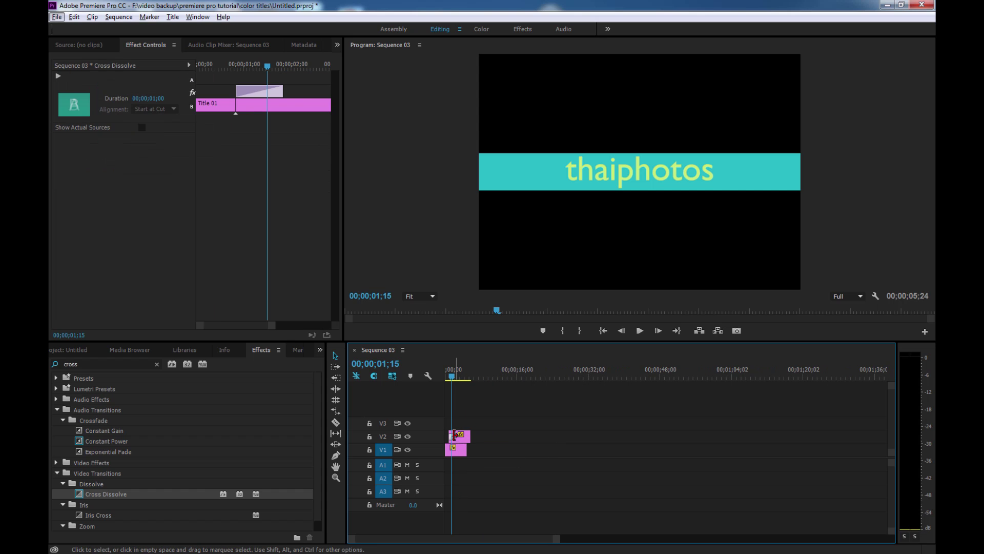
key("equal")
key("equal")
key("equal")
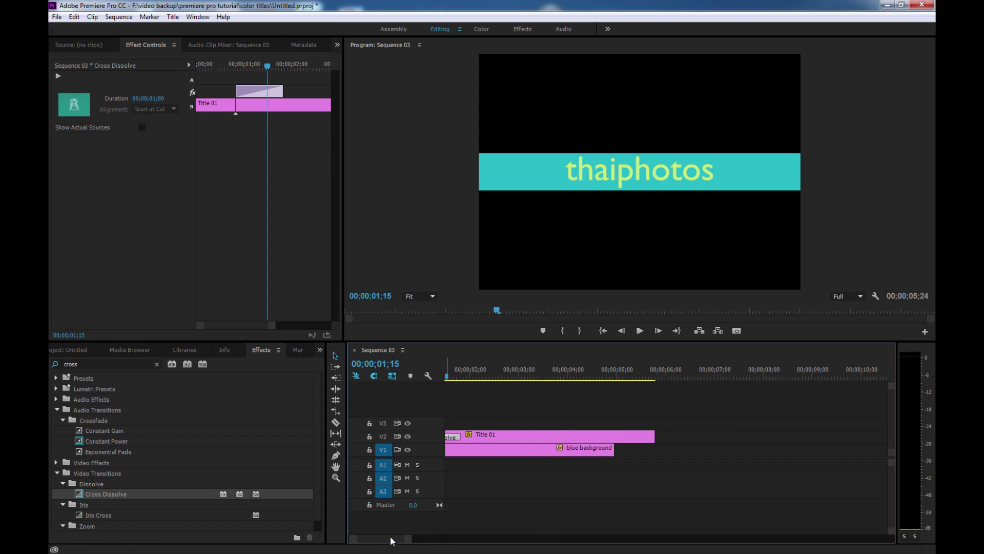
left_click_drag(391, 540, 382, 540)
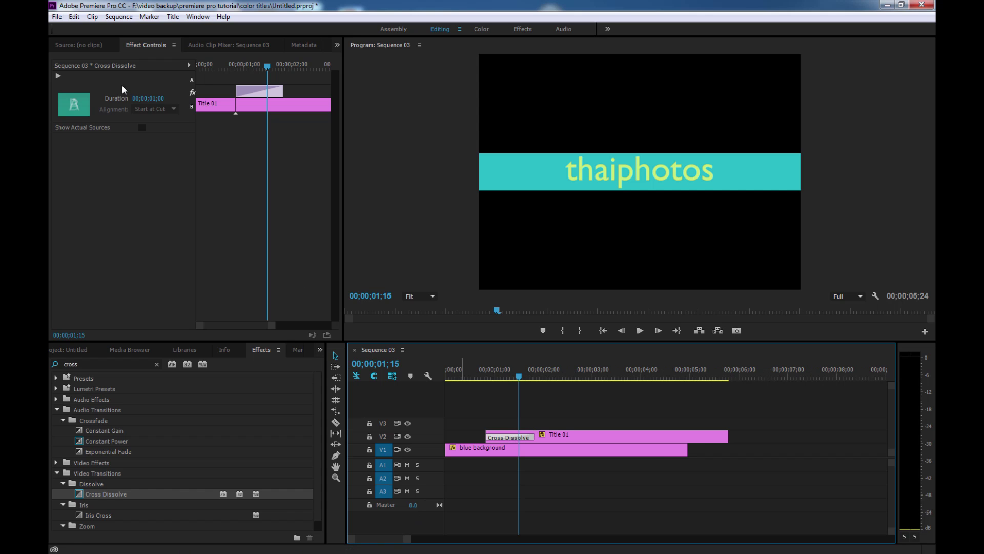
left_click(158, 99)
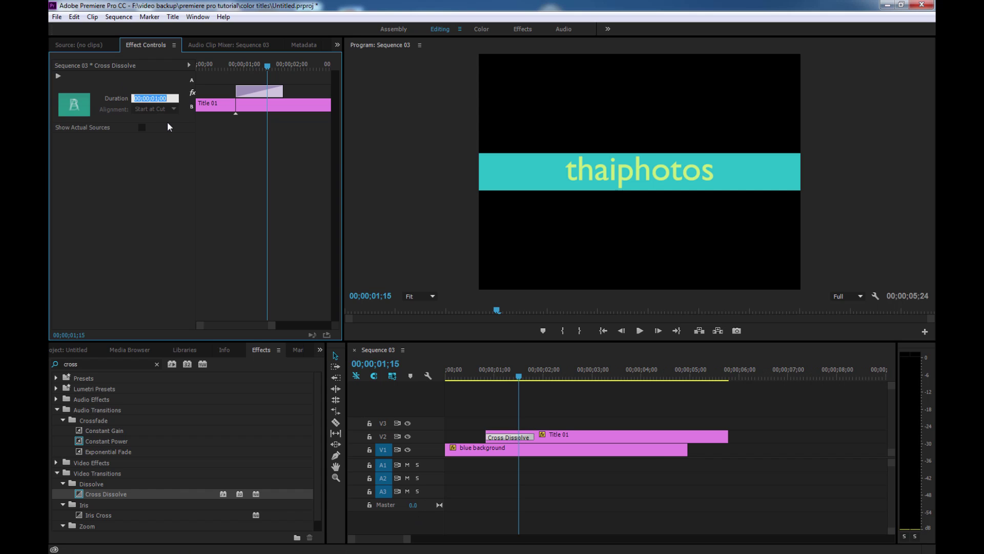
Try a 2-second dissolve duration (200) and preview it
left_click(172, 98)
left_click(171, 95)
type("200")
key("Return")
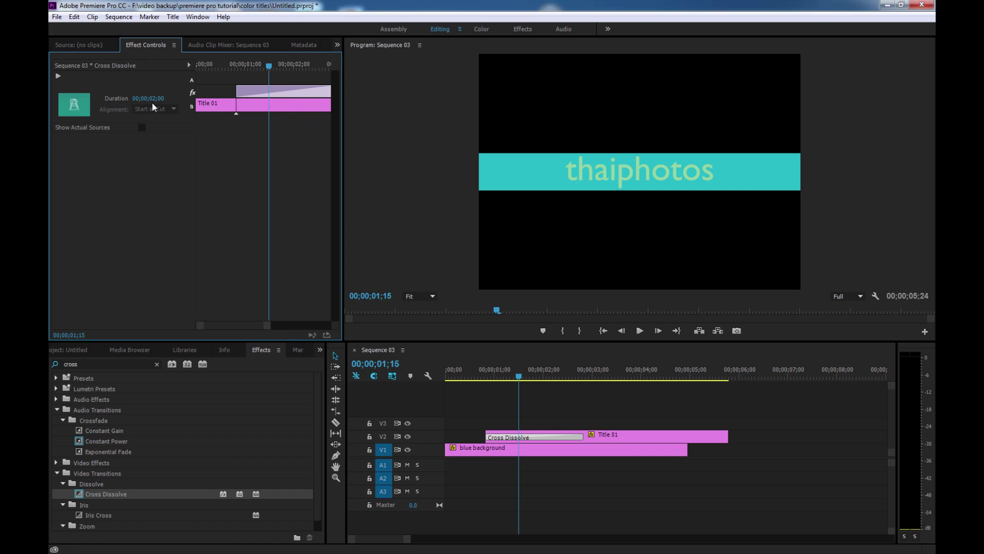
left_click(475, 376)
key("space")
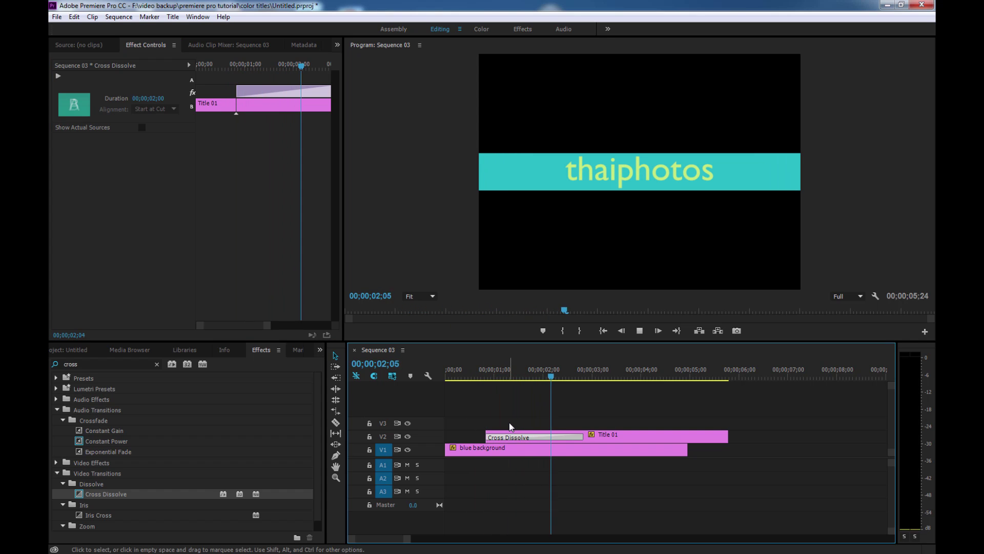
key("space")
Set the dissolve back to 1 second (100) and play the title animation
left_click(157, 99)
type("100")
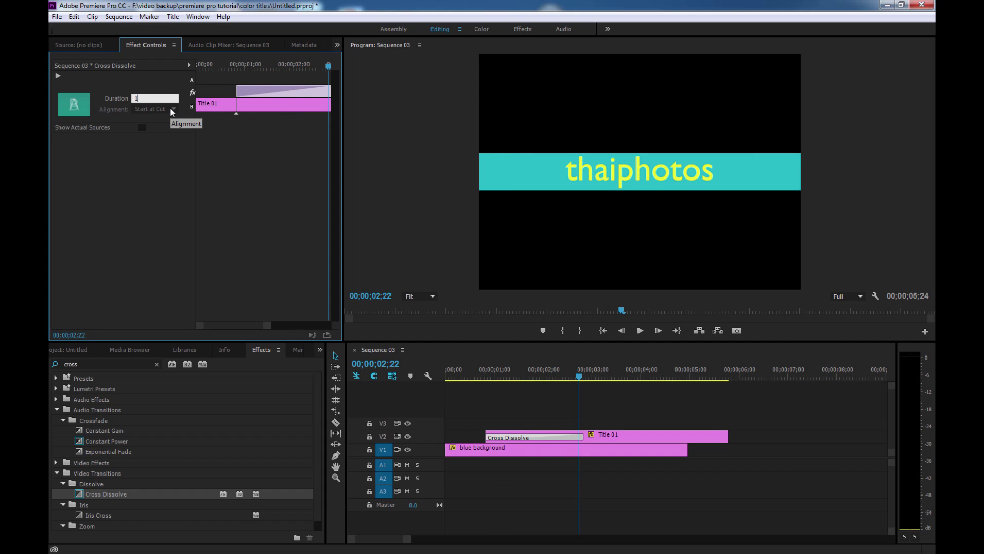
key("Return")
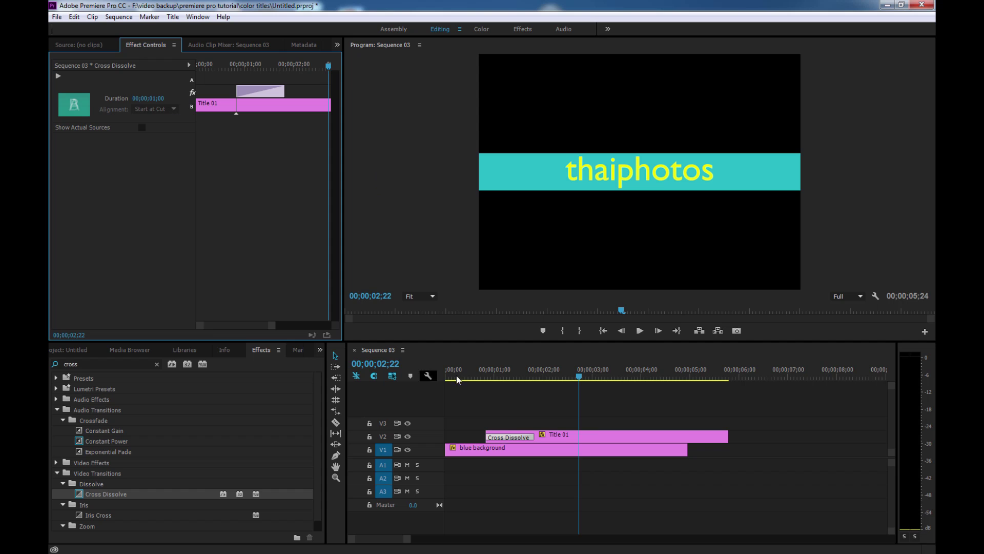
left_click(452, 376)
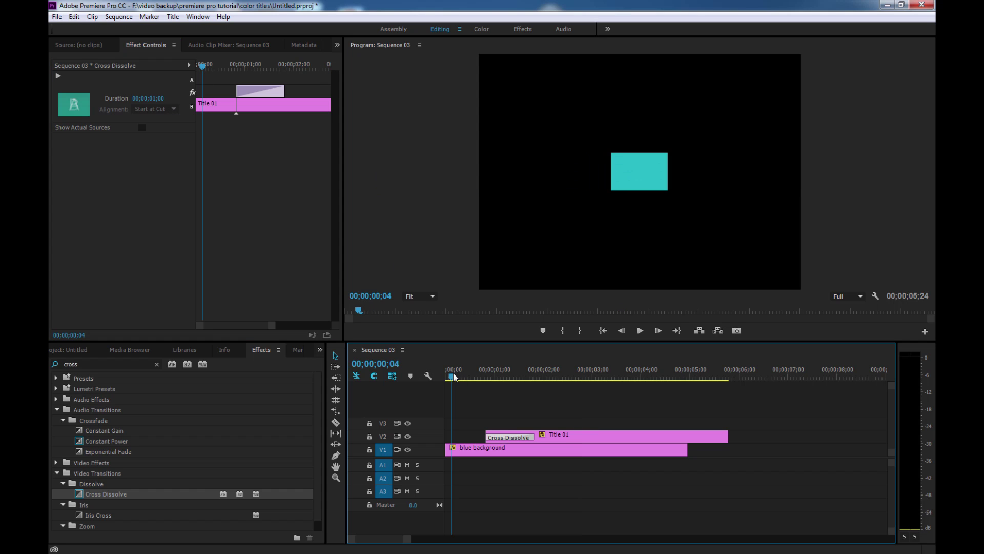
key("space")
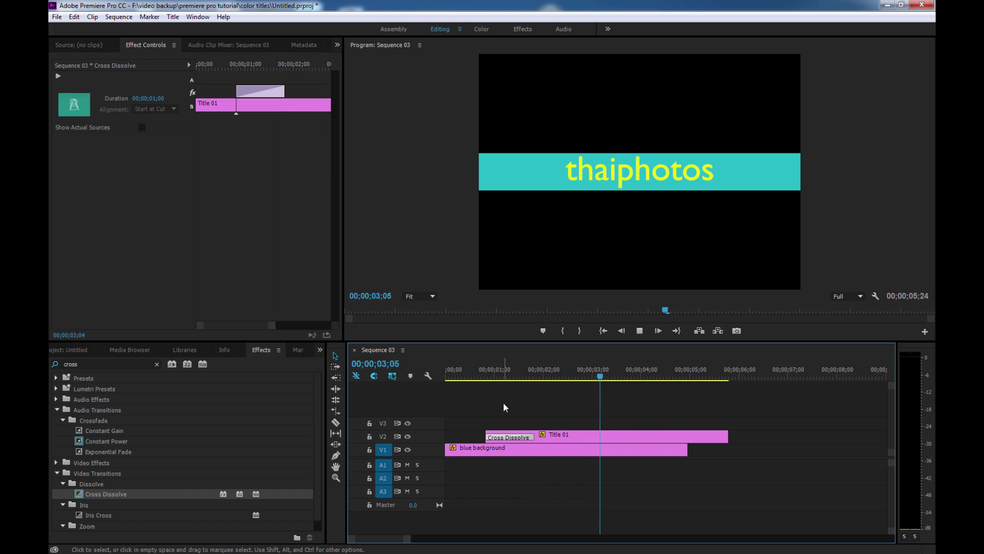
key("space")
Scrub back to the start and play the fade-in, stopping at 3;23
left_click(598, 375)
left_click_drag(605, 376, 444, 369)
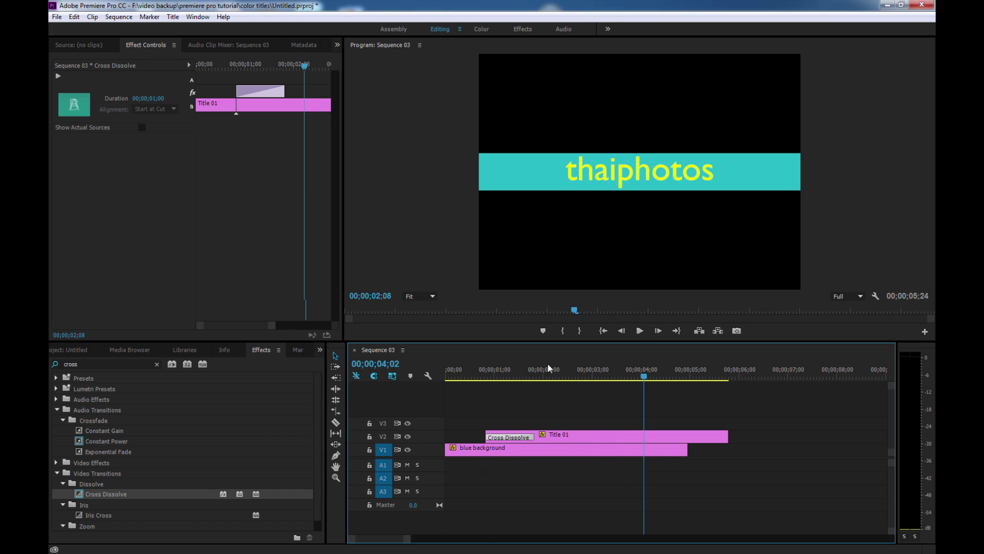
key("space")
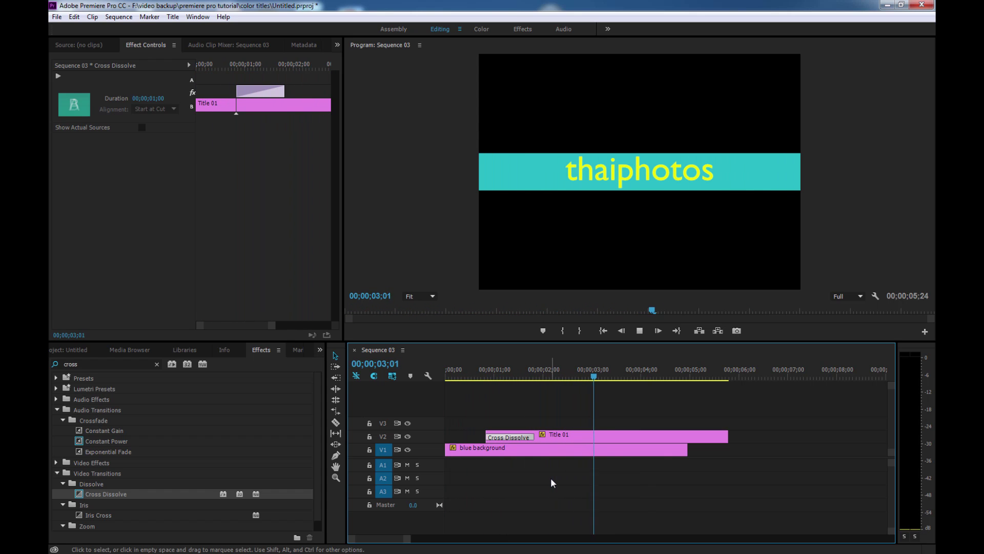
key("space")
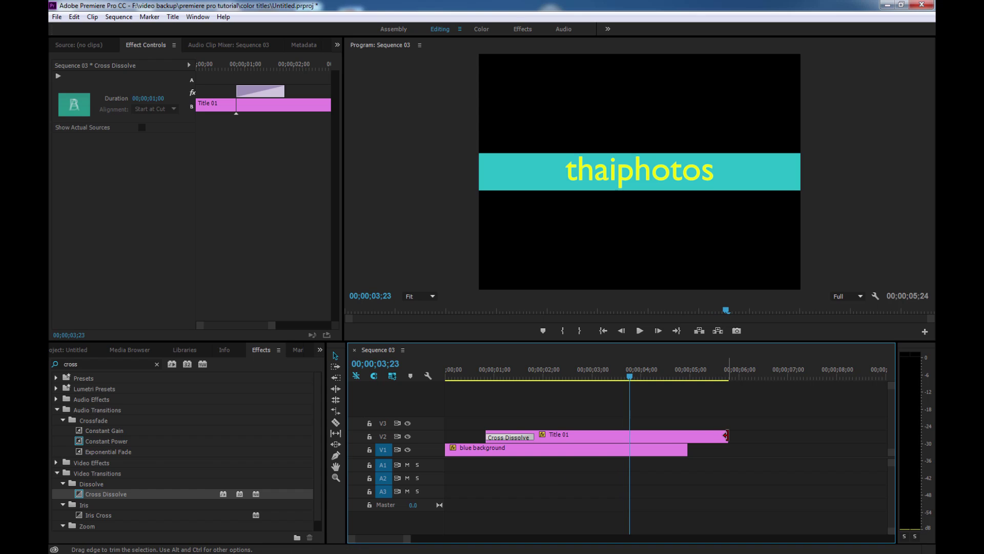
Trim Title 01's end to 3;23, add a Cross Dissolve at its tail, and play it back
left_click_drag(719, 435, 629, 435)
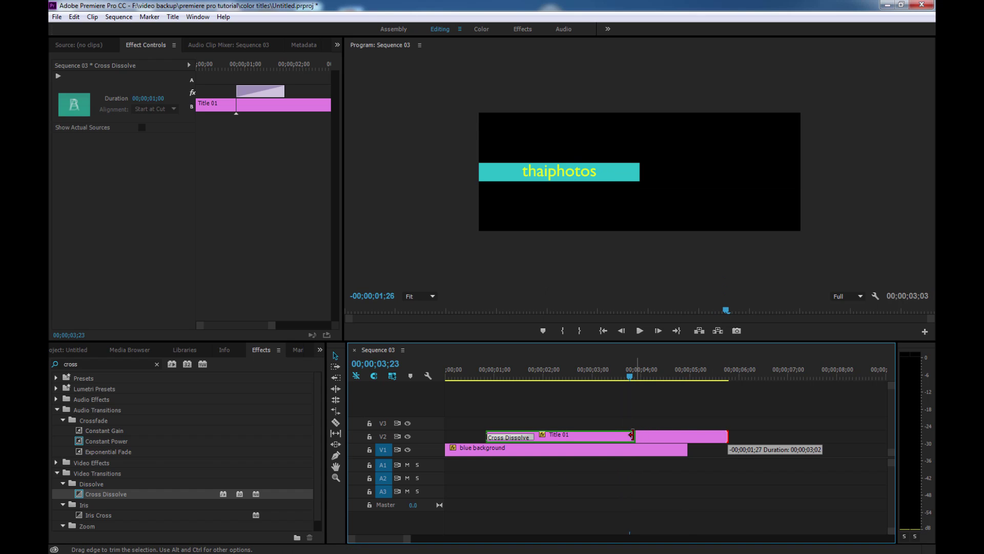
left_click_drag(115, 493, 623, 432)
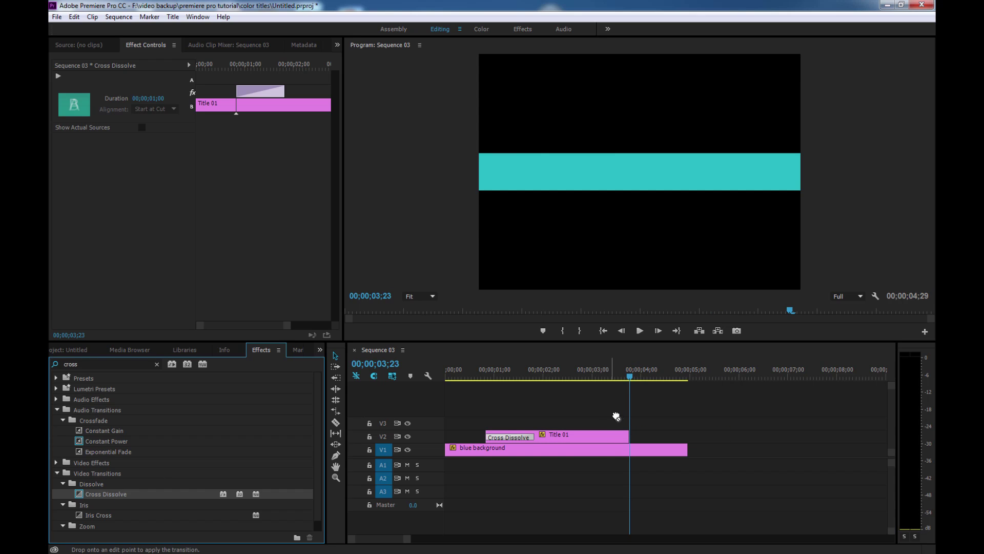
left_click(622, 489)
key("Home")
key("space")
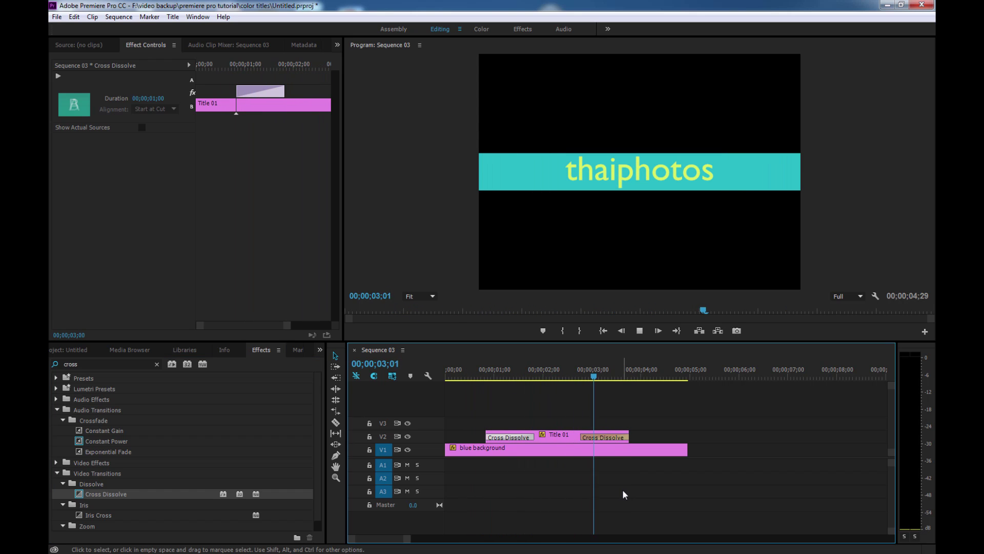
Select the blue background clip on V1 and park the playhead at 3;20 as the title fades
key("space")
left_click(609, 376)
left_click_drag(602, 377, 635, 377)
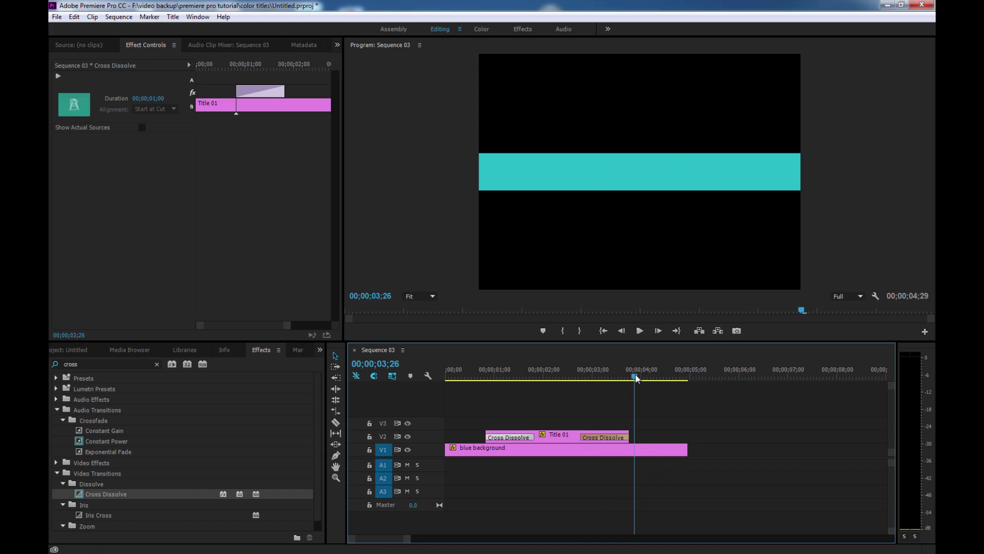
left_click(640, 452)
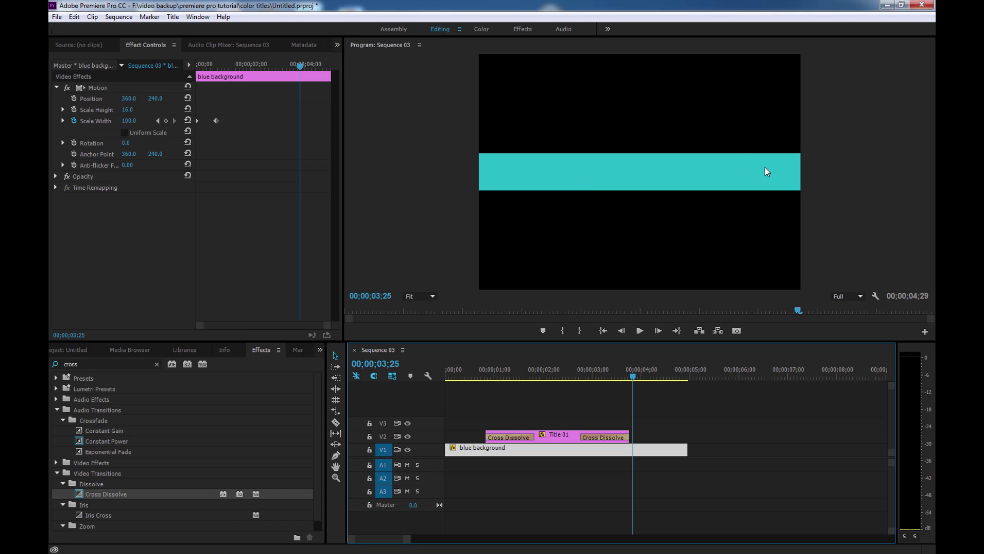
left_click(631, 377)
left_click_drag(631, 377, 629, 374)
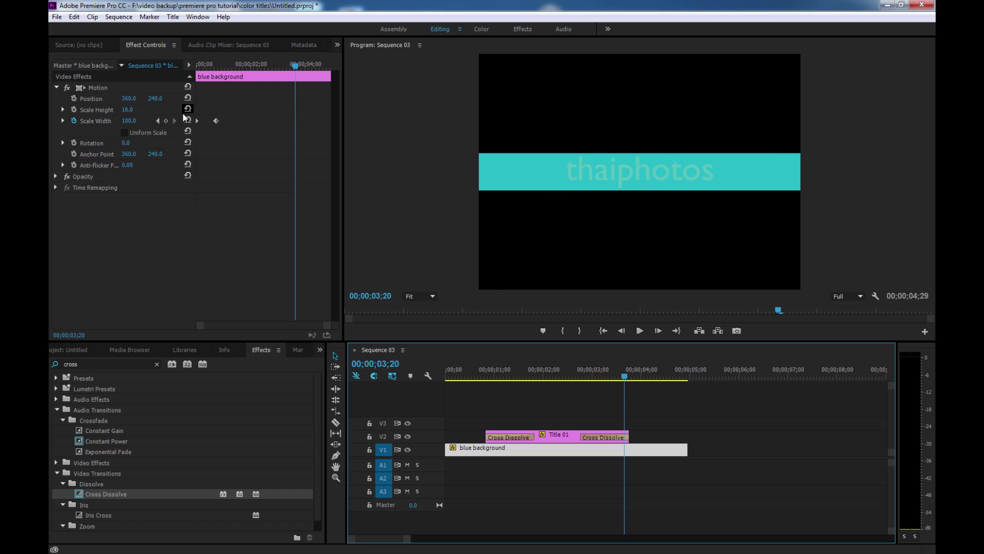
Keyframe Scale Width at full width at 3;20 and 0 at 4;19, then play the bar closing
left_click(167, 121)
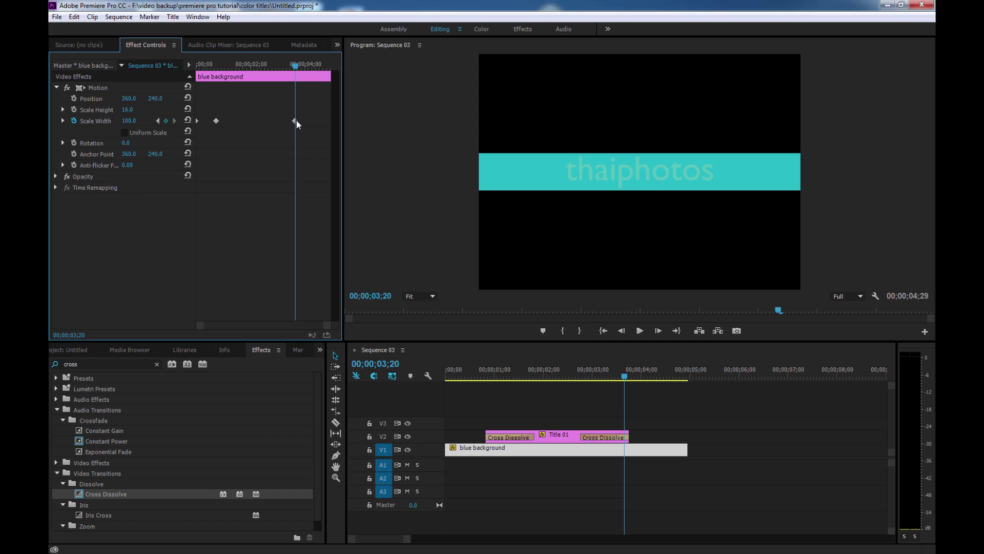
left_click_drag(295, 67, 323, 70)
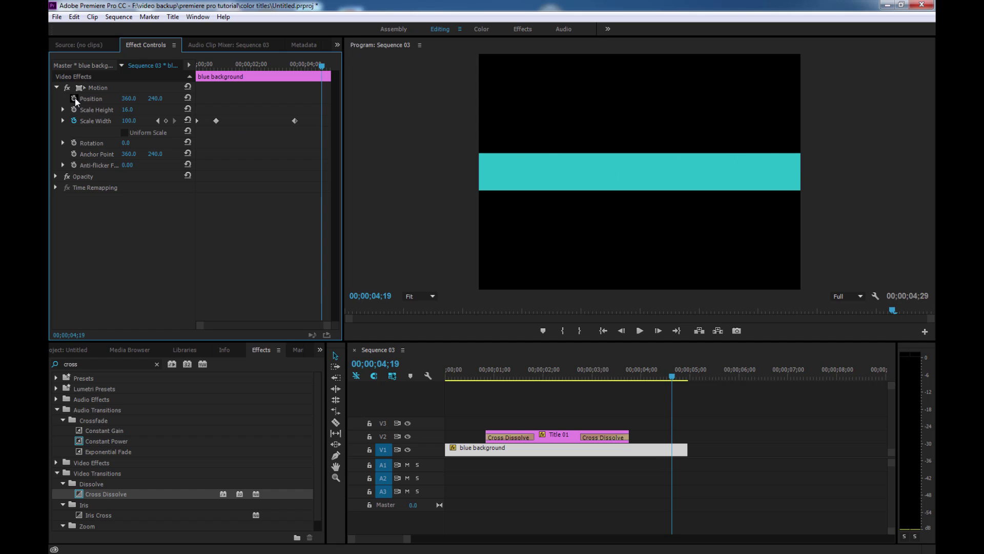
left_click(166, 121)
left_click(132, 121)
type("0")
key("Return")
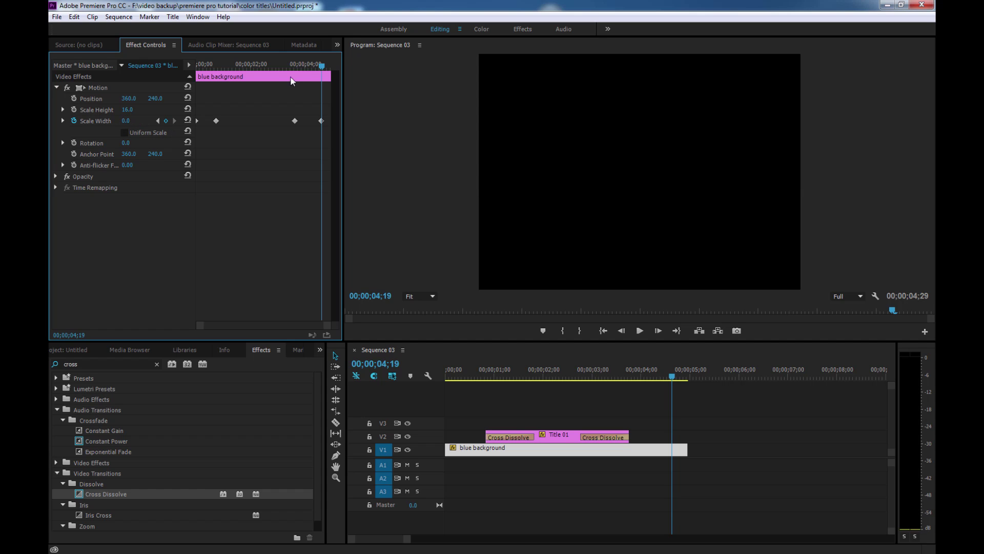
left_click_drag(322, 66, 188, 60)
key("space")
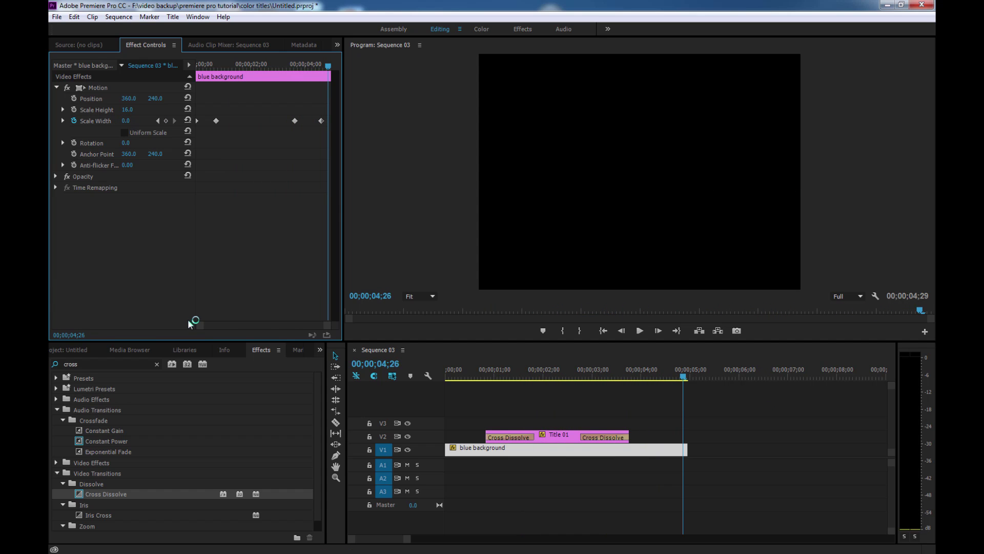
Place a second blue background clip on V1 right after the first
left_click(81, 349)
left_click_drag(186, 402, 718, 449)
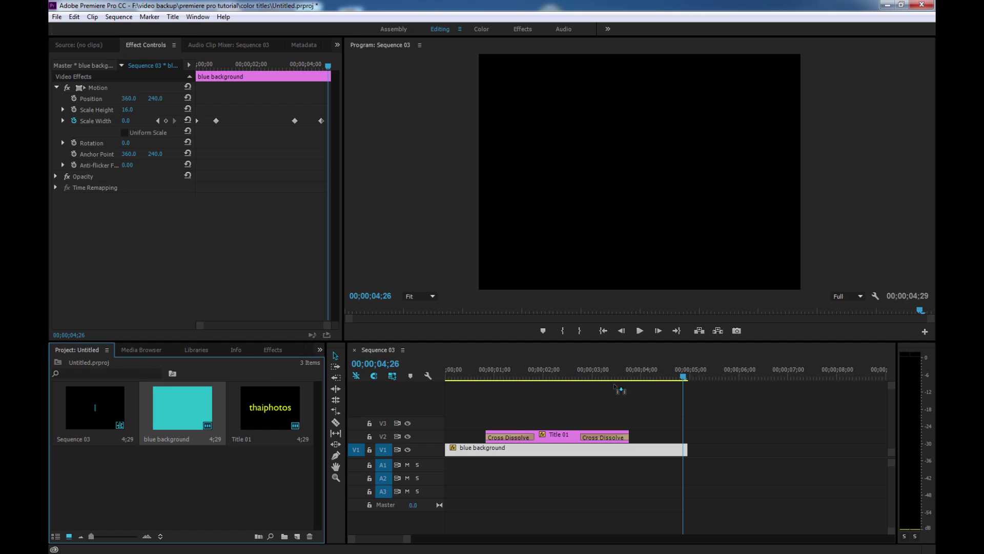
left_click(713, 378)
left_click(725, 378)
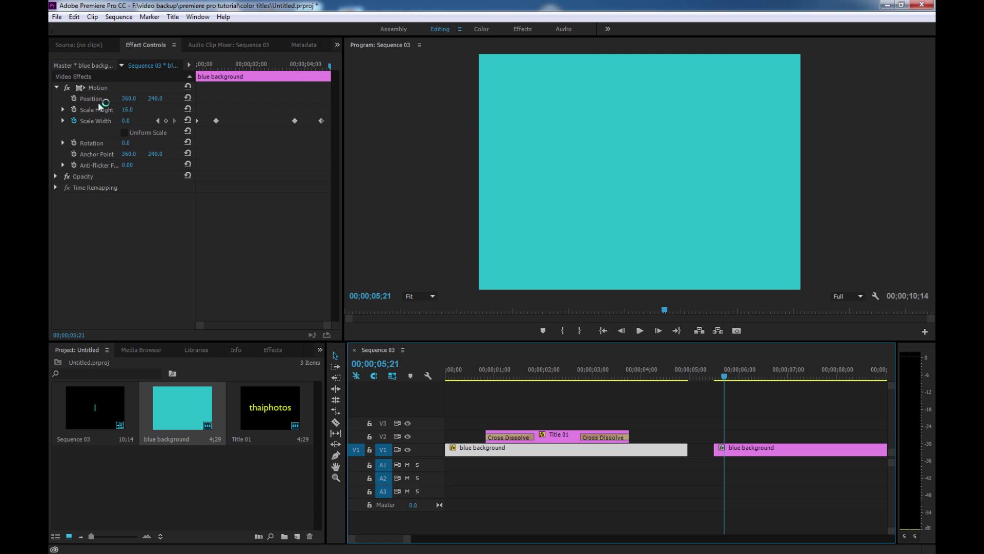
Turn off Uniform Scale and set the new clip's Scale Height to 16
left_click(589, 449)
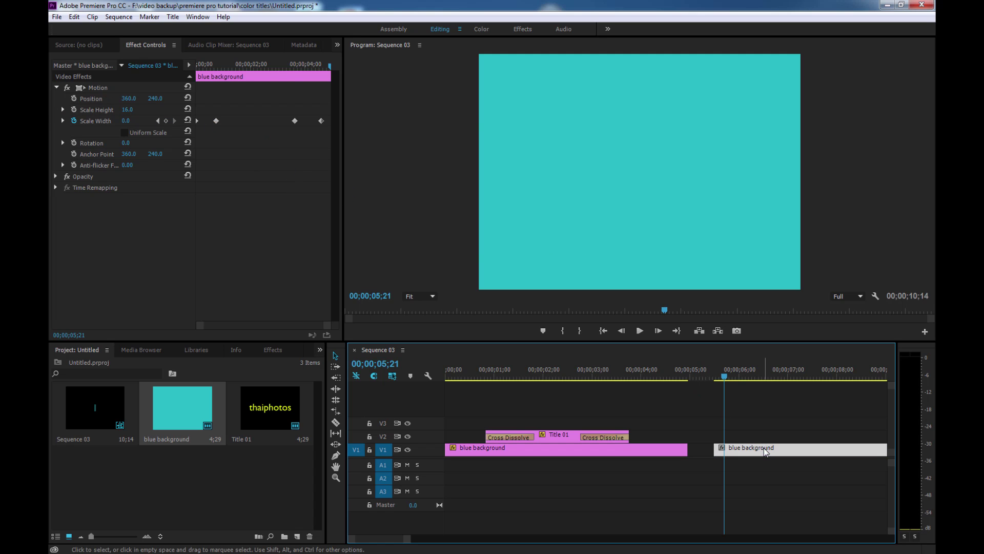
left_click(56, 87)
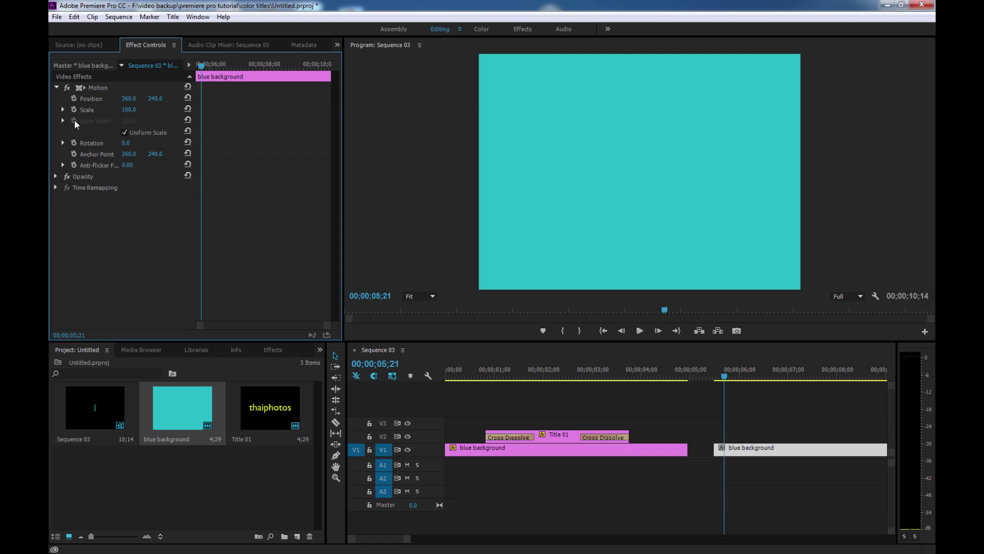
left_click(128, 133)
left_click(135, 109)
type("16")
key("Return")
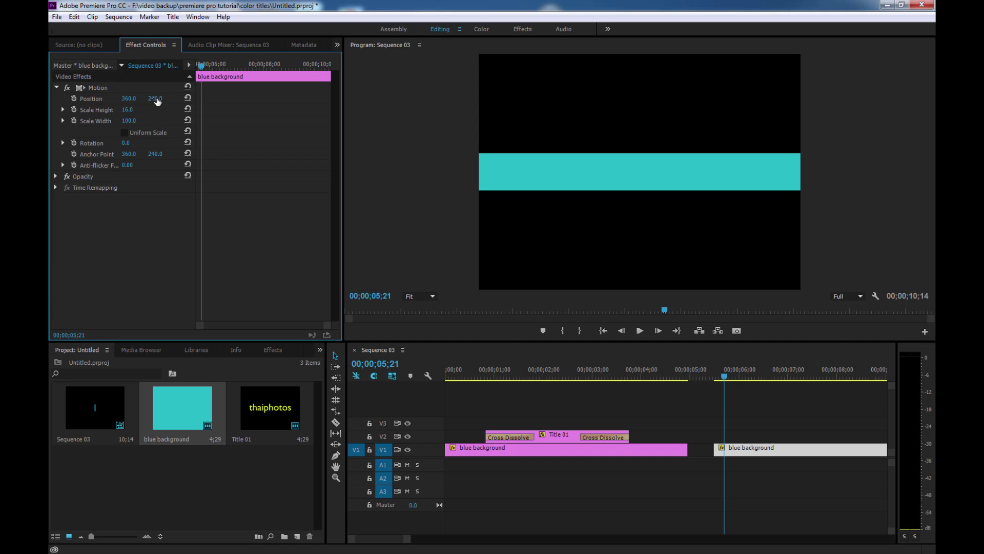
Move the second bar to Position -363, 372 off the left edge and keyframe it at 5;15
left_click_drag(157, 101, 225, 93)
left_click_drag(127, 102, 51, 105)
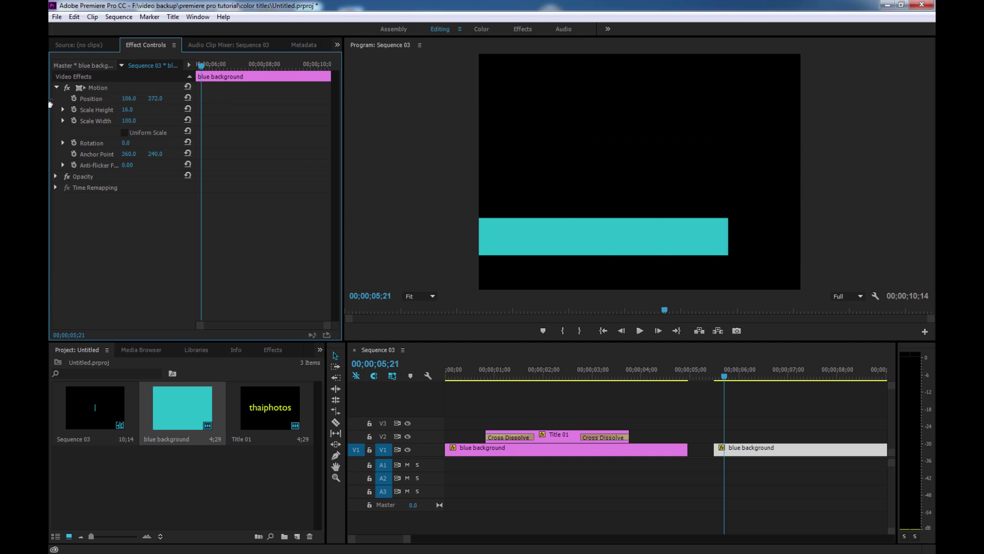
mouse_move(174, 107)
left_mouse_down()
mouse_move(128, 112)
mouse_move(132, 100)
mouse_move(83, 112)
mouse_move(102, 100)
left_mouse_up()
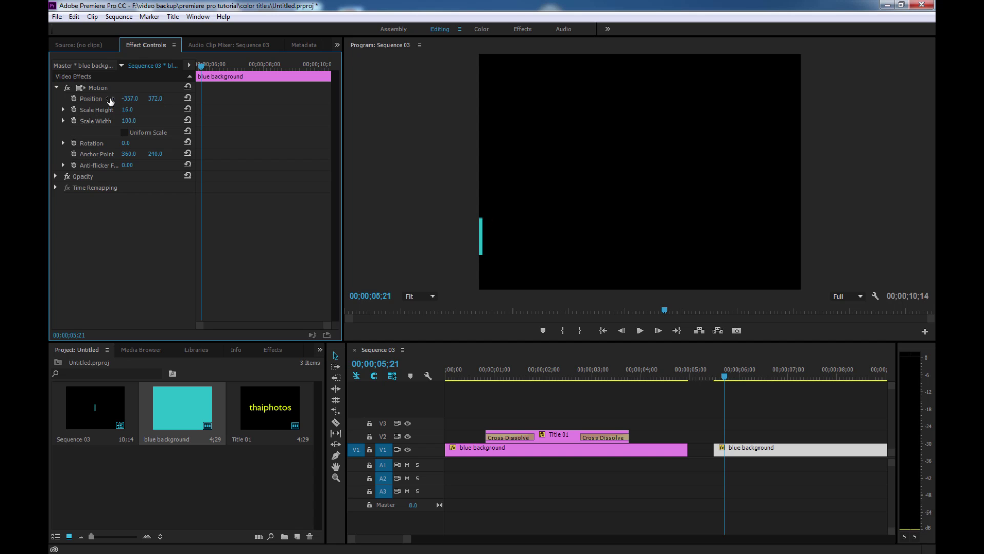
mouse_move(101, 100)
left_mouse_down()
mouse_move(240, 100)
mouse_move(106, 104)
left_mouse_up()
left_click_drag(721, 377, 718, 377)
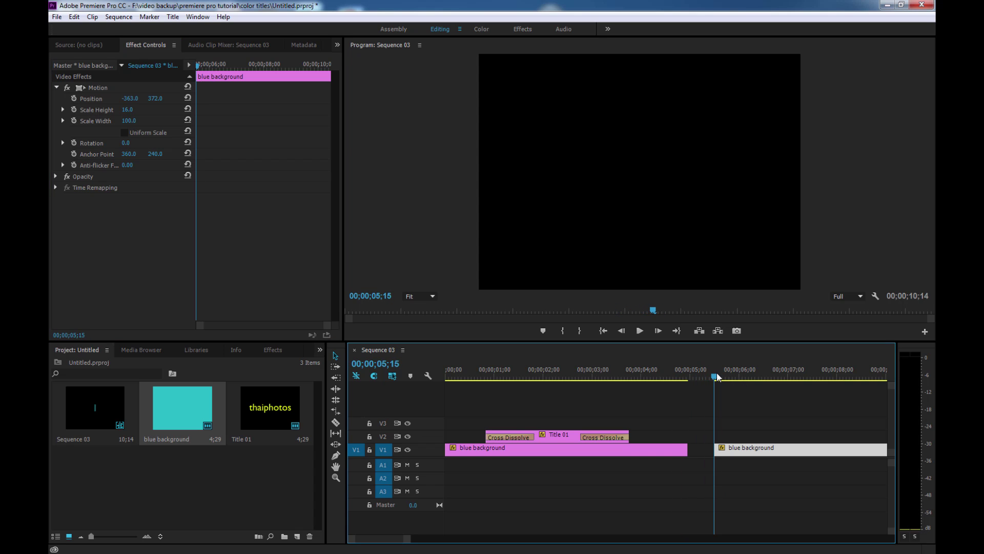
left_click(194, 68)
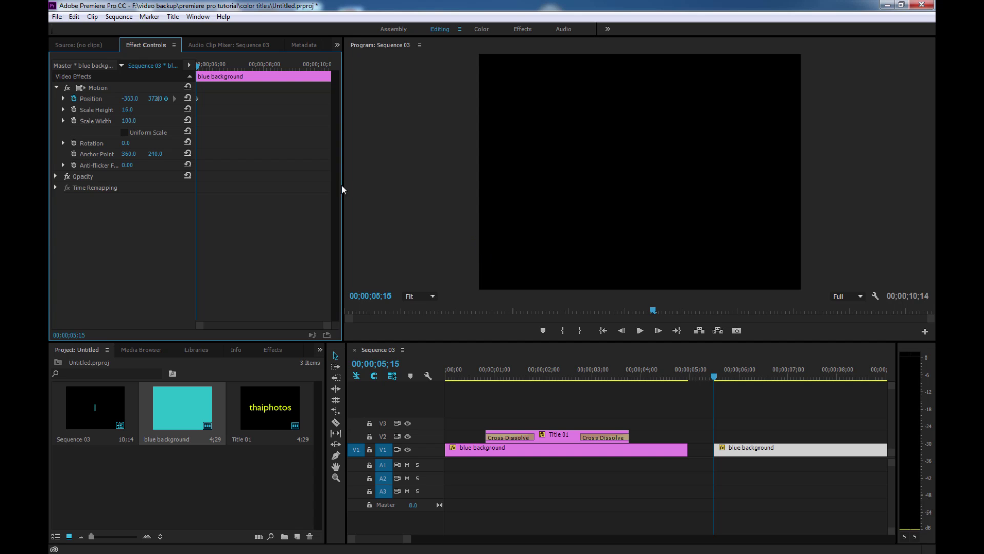
At 6;16 keyframe the bar at Position X -74, then place Title 01 on V2 there
left_click_drag(200, 71, 223, 65)
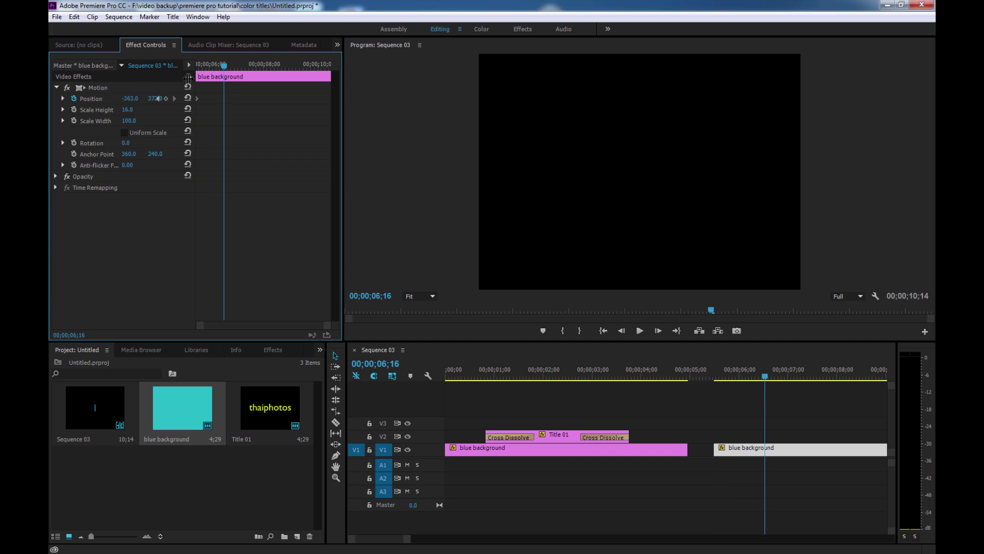
left_click_drag(130, 98, 286, 97)
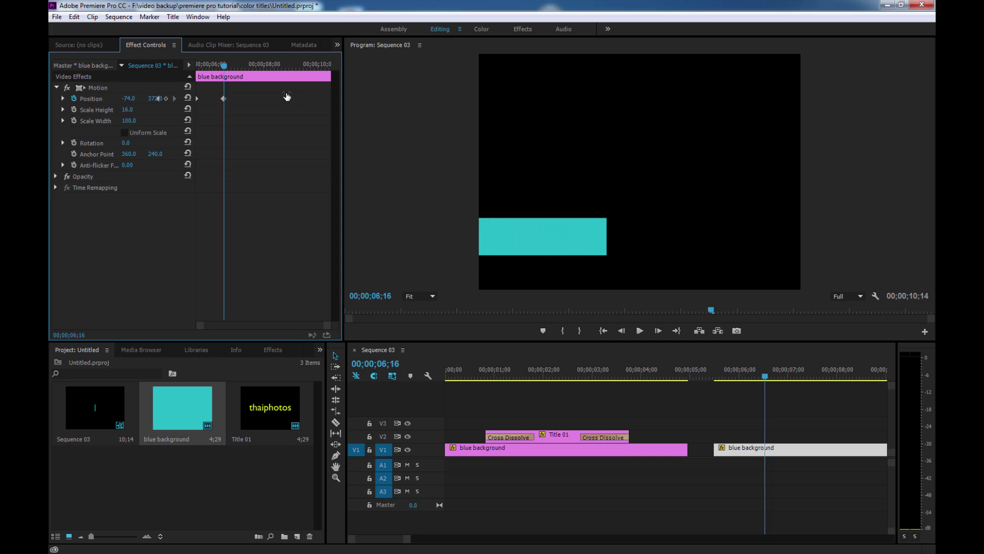
mouse_move(224, 65)
left_mouse_down()
mouse_move(199, 75)
mouse_move(225, 71)
left_mouse_up()
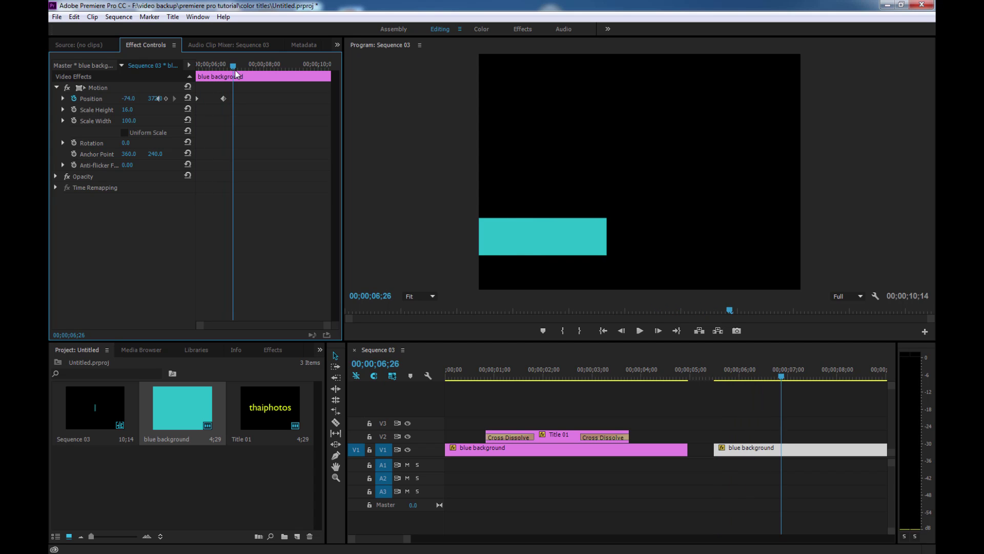
left_click_drag(248, 411, 769, 438)
left_click_drag(766, 377, 771, 376)
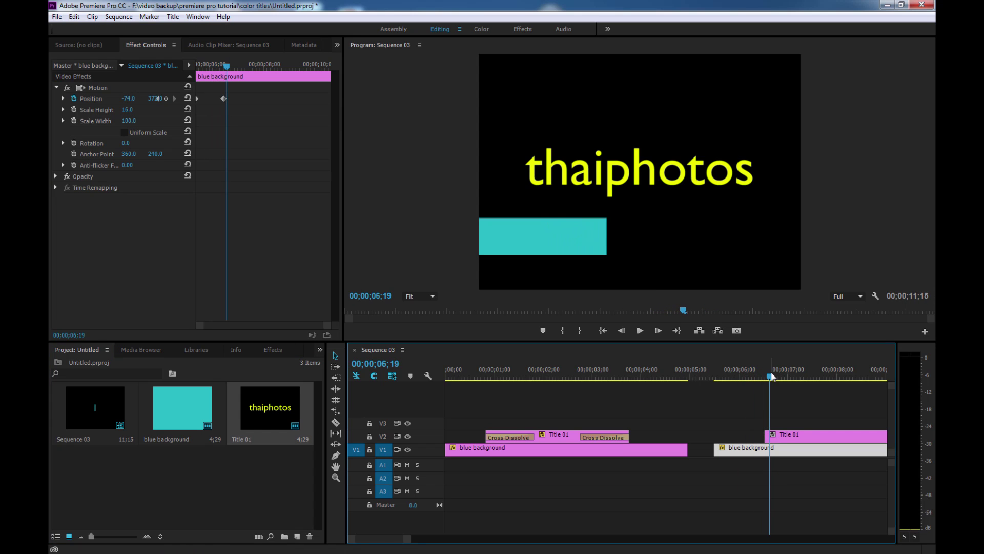
Move the new Title 01 to Position 161, 372 over the bar, then select the second matte
left_click(808, 430)
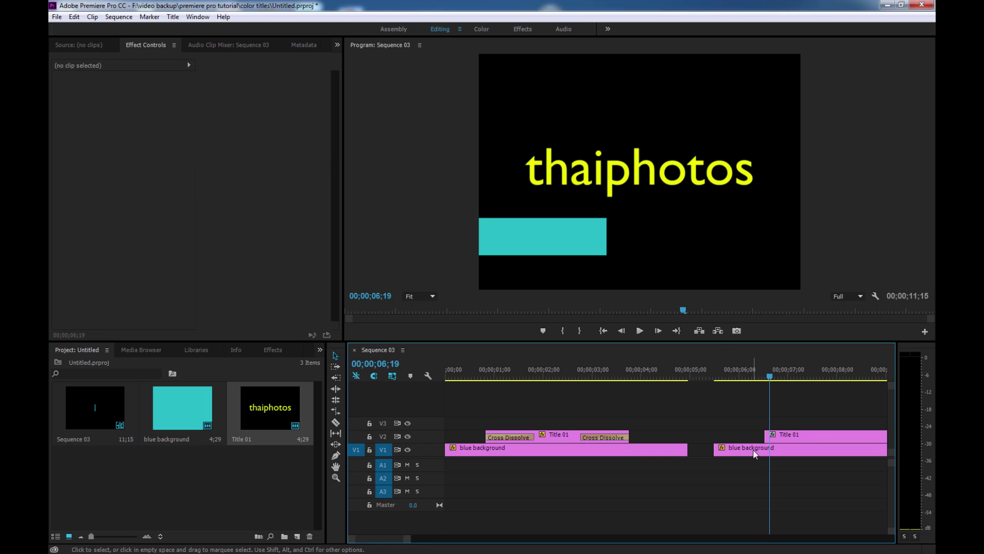
left_click(804, 434)
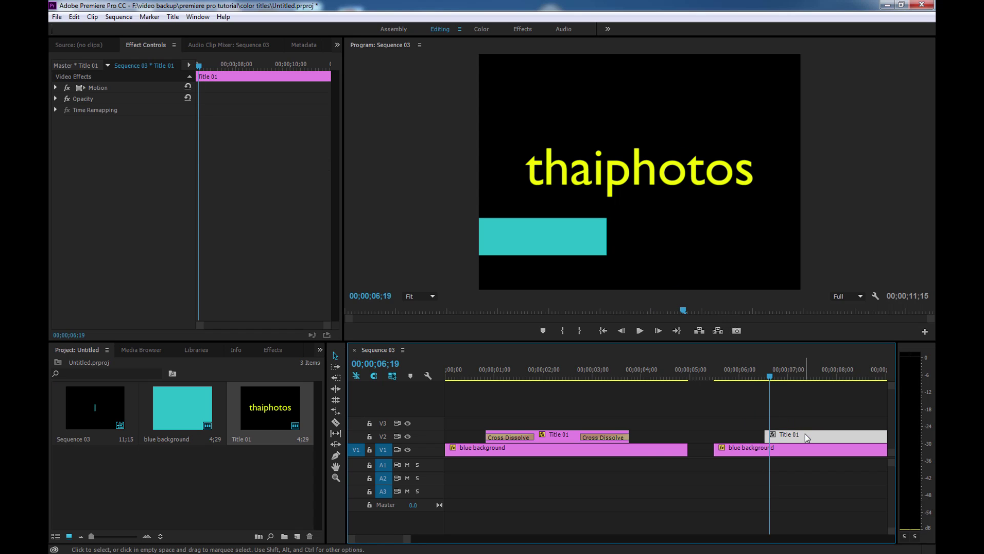
left_click(56, 87)
mouse_move(131, 99)
left_mouse_down()
mouse_move(151, 100)
mouse_move(85, 102)
left_mouse_up()
mouse_move(155, 98)
left_mouse_down()
mouse_move(104, 112)
mouse_move(72, 100)
mouse_move(133, 100)
left_mouse_up()
left_click(131, 98)
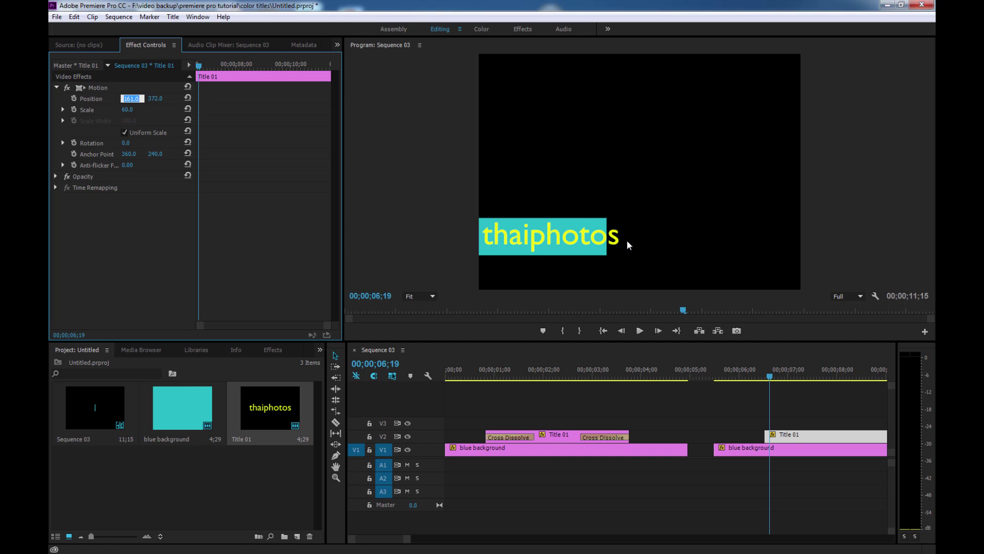
left_click(751, 449)
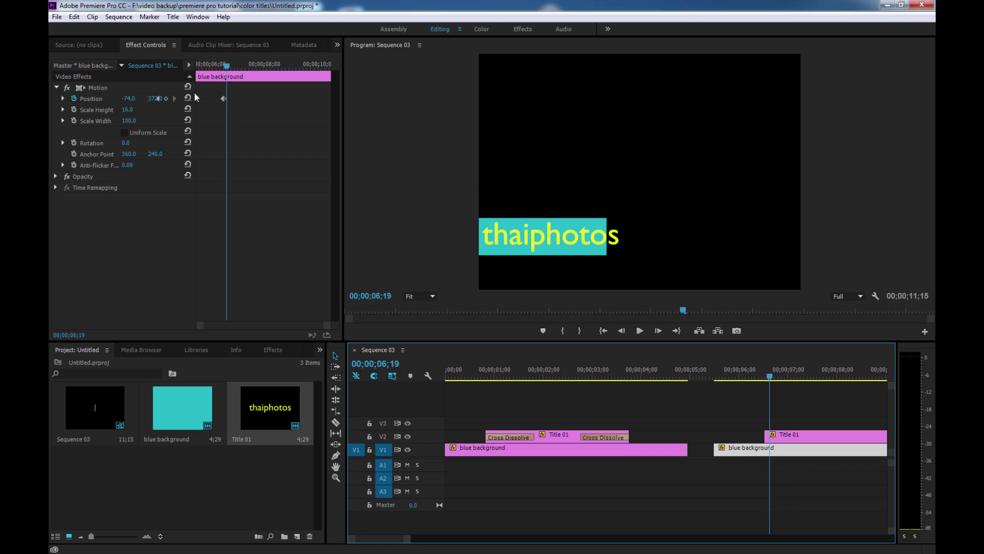
Change the bar's existing Position keyframe to X -39.0 and preview its slide-in behind thaiphotos
left_click(223, 73)
left_click_drag(226, 66, 180, 88)
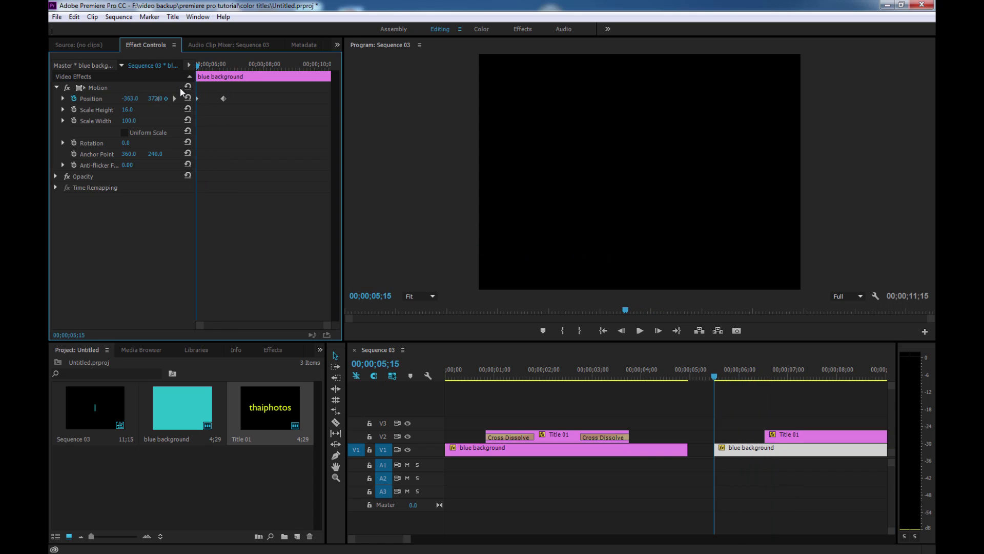
left_click(174, 98)
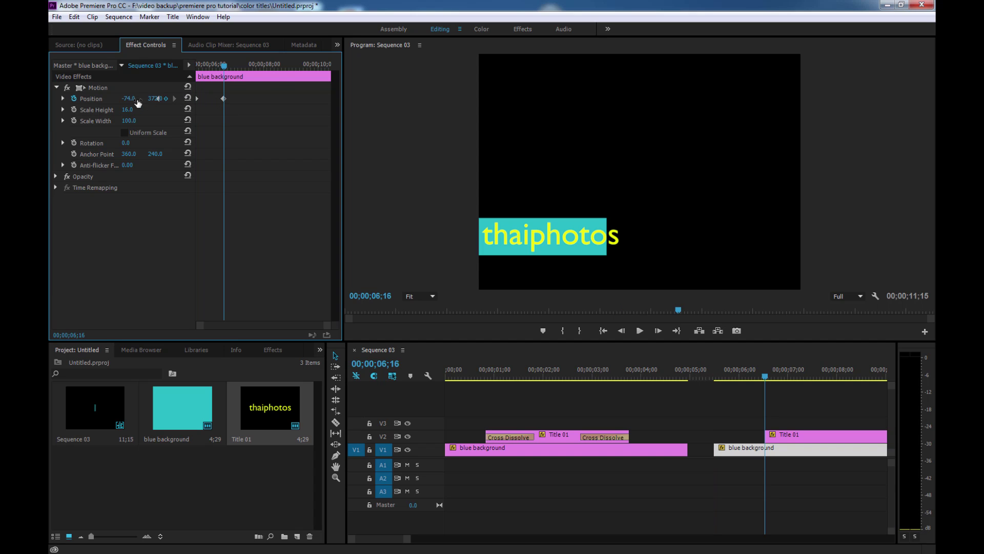
left_click_drag(130, 101, 165, 100)
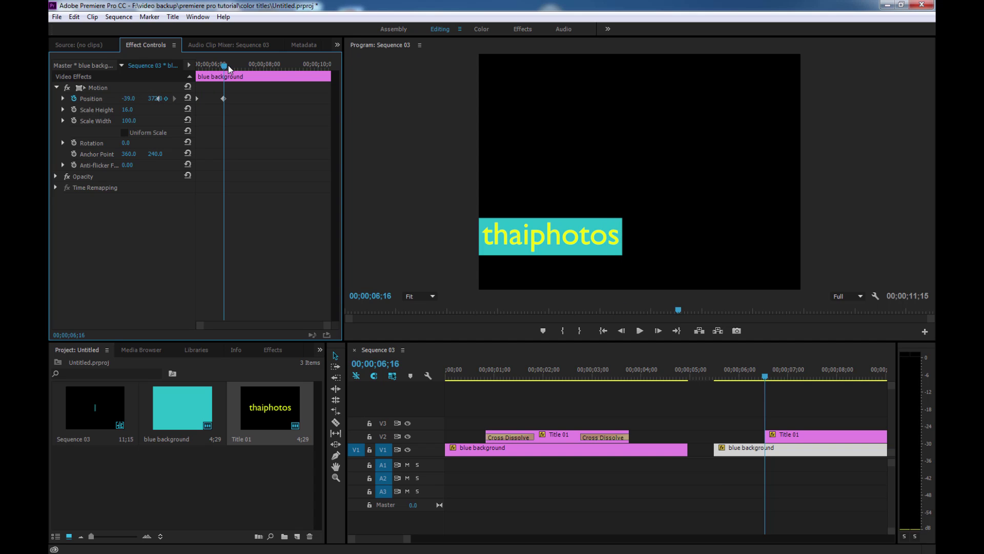
left_click_drag(228, 66, 224, 68)
left_click_drag(224, 67, 198, 67)
key("space")
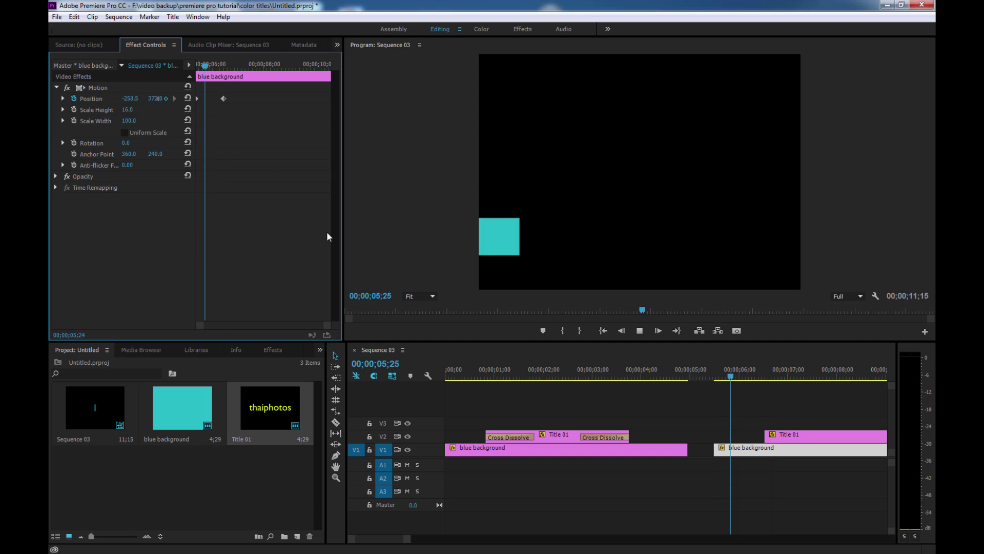
left_click(779, 435)
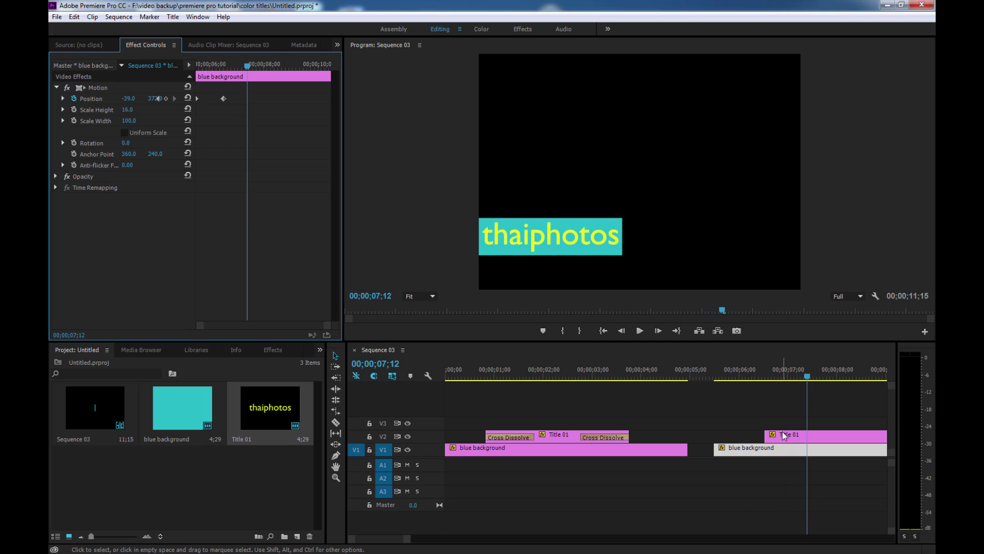
Add a Cross Dissolve to the start of the second Title 01 clip and preview the fade-in
left_click(292, 350)
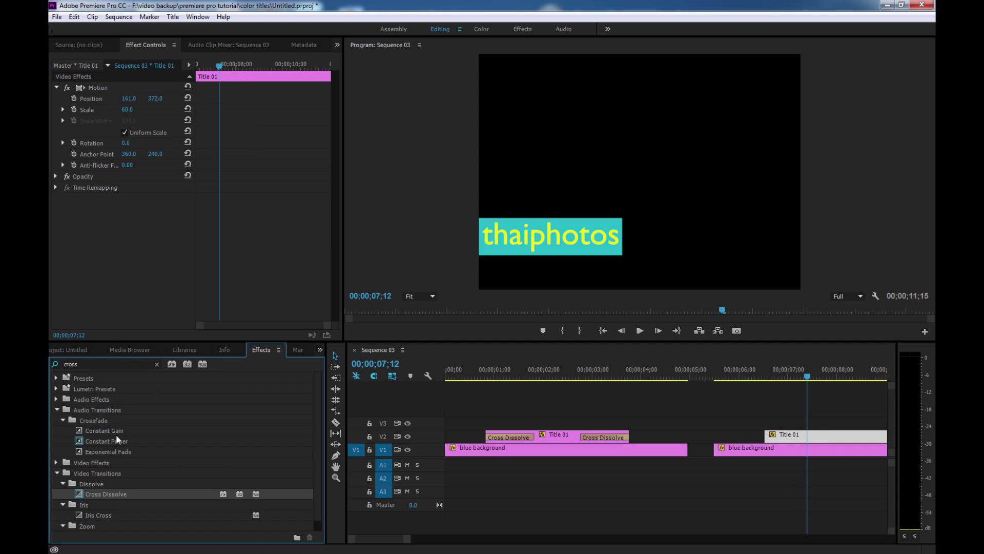
left_click_drag(114, 495, 777, 435)
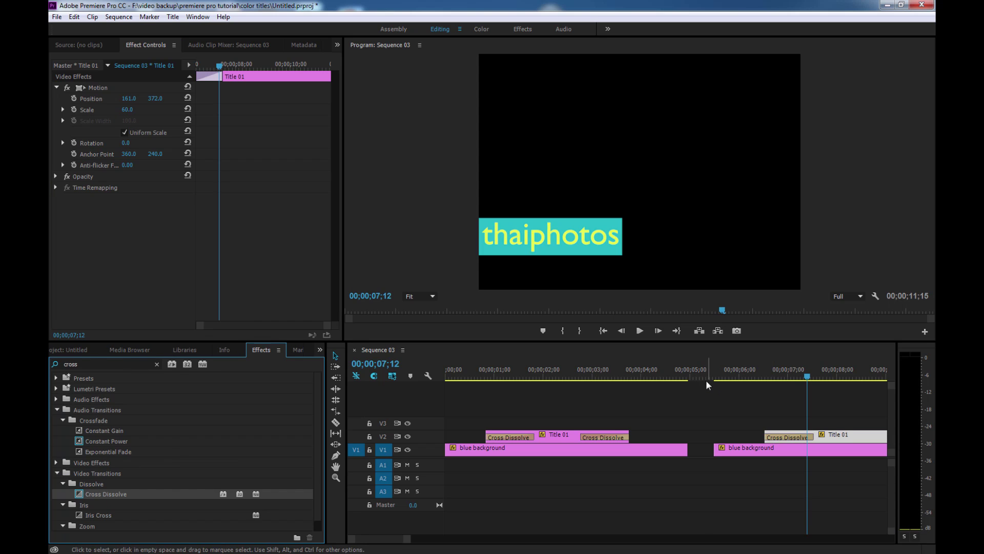
left_click(706, 384)
key("space")
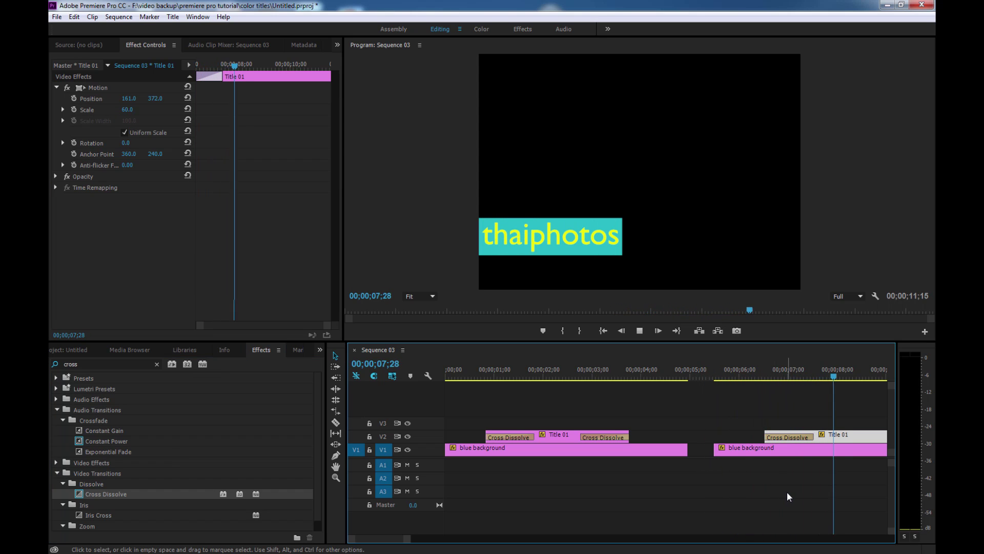
key("space")
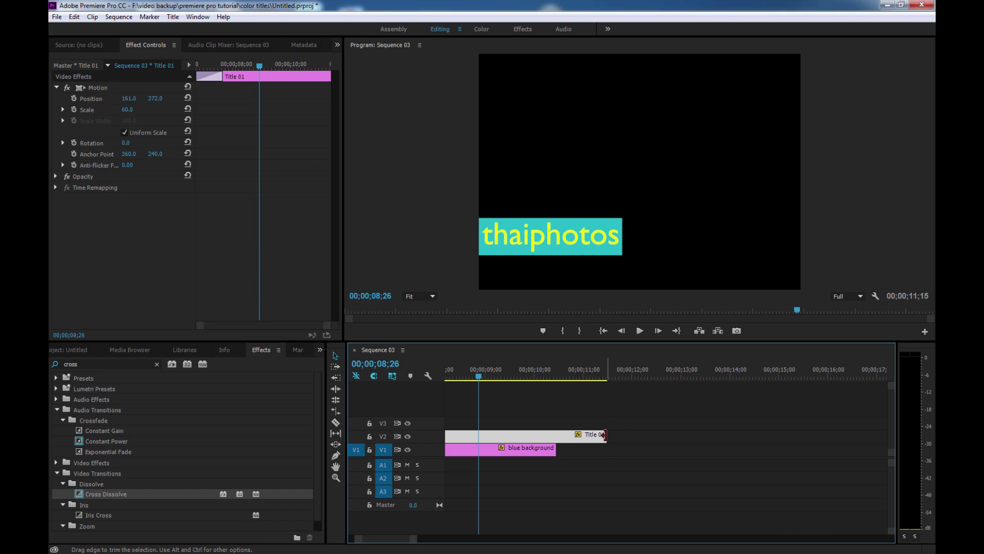
Trim the title's end shorter, add a Cross Dissolve there, and preview the fade-out
left_click_drag(606, 436, 475, 436)
left_click_drag(105, 494, 472, 436)
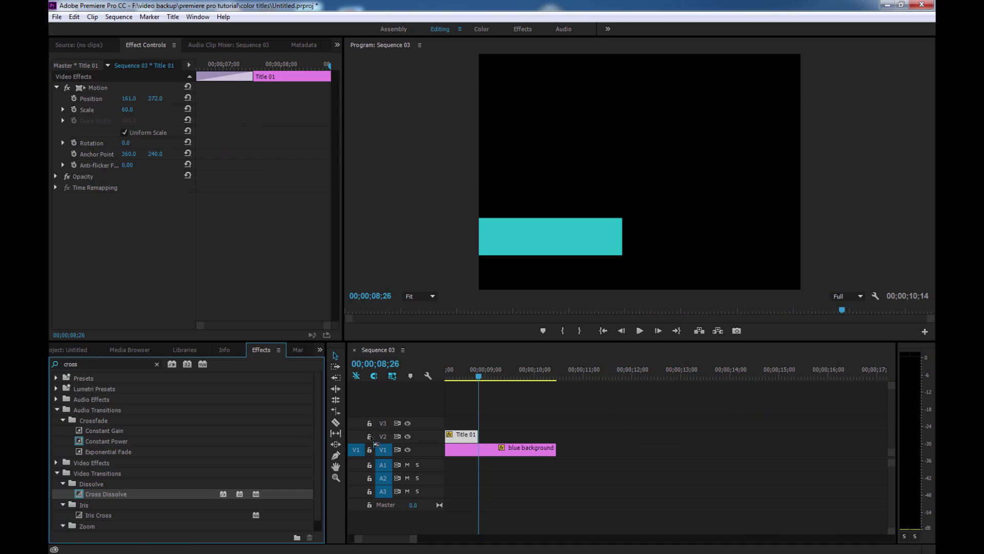
scroll(497, 410, "up", 4)
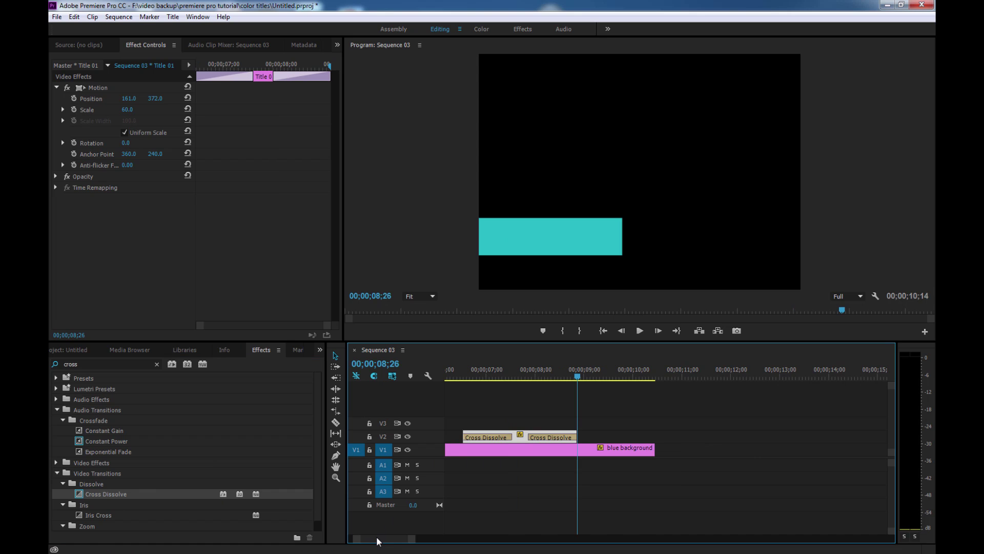
left_click(504, 378)
key("space")
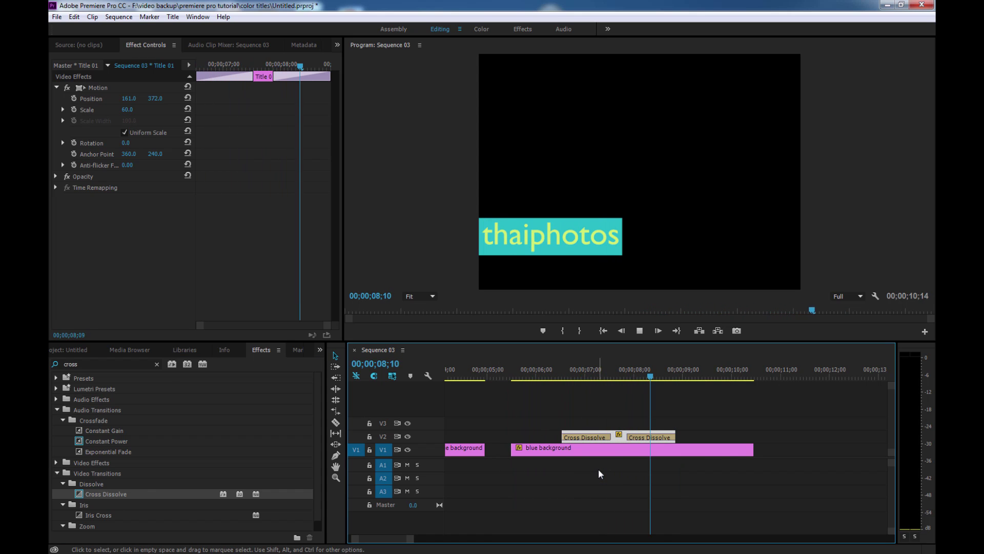
left_click_drag(669, 372, 671, 372)
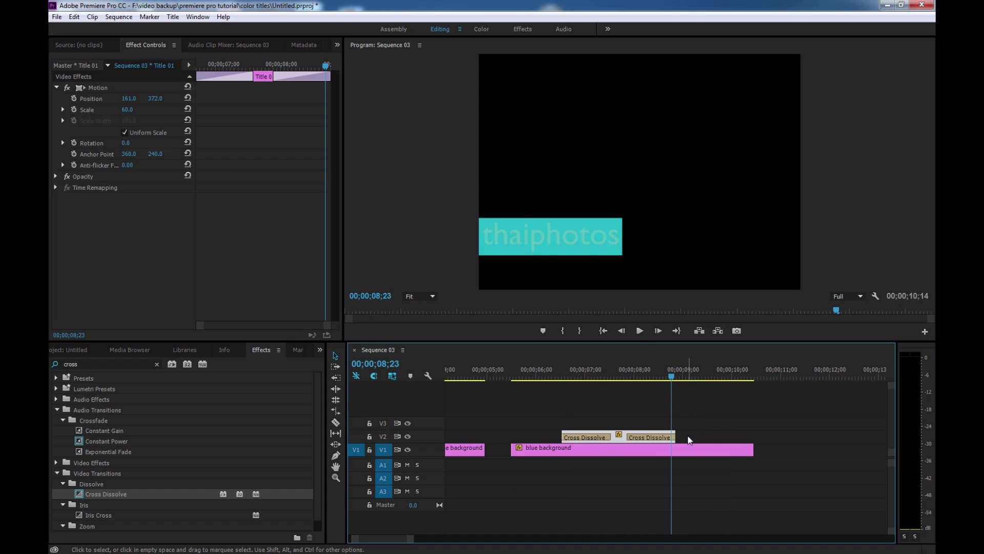
left_click(657, 453)
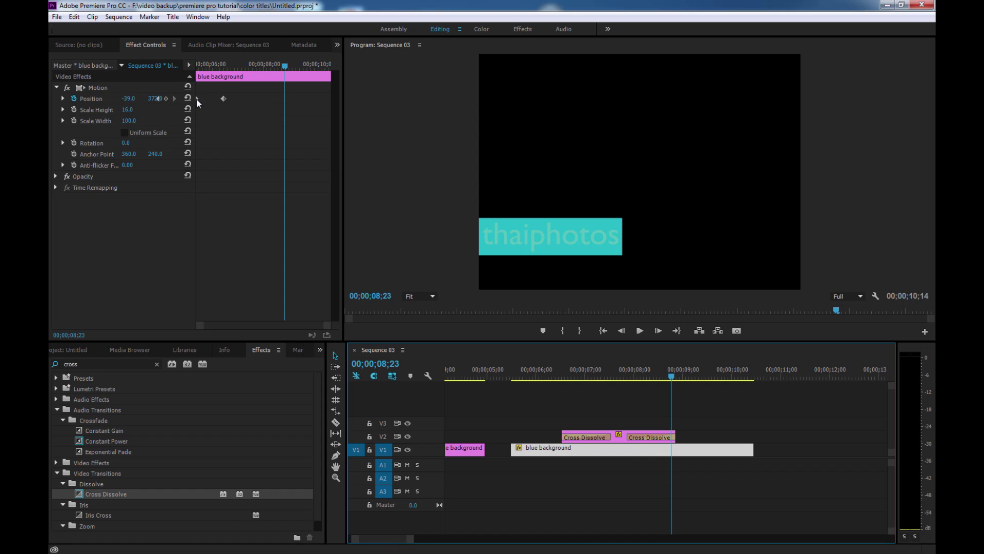
Add Position keyframes at 08;23 and 09;25, sliding the bar out to X -385.0, then preview
left_click_drag(195, 98, 222, 96)
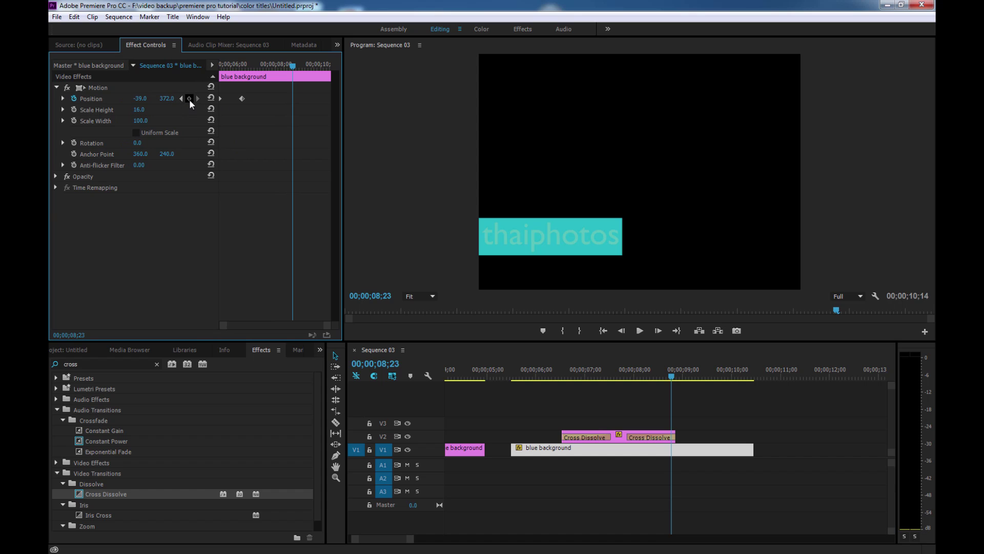
left_click(189, 99)
left_click_drag(297, 66, 317, 65)
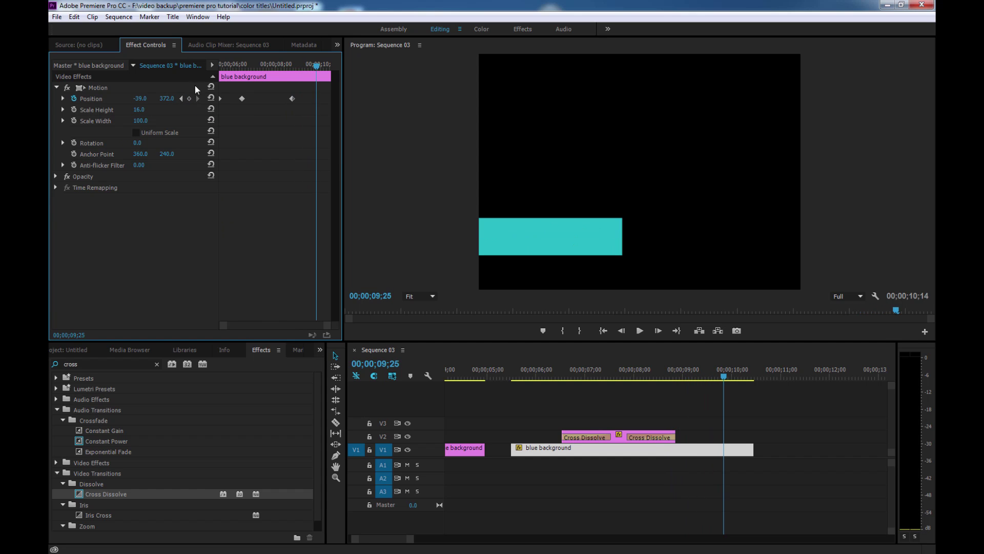
left_click(190, 99)
mouse_move(140, 98)
left_mouse_down()
mouse_move(58, 100)
mouse_move(143, 100)
left_mouse_up()
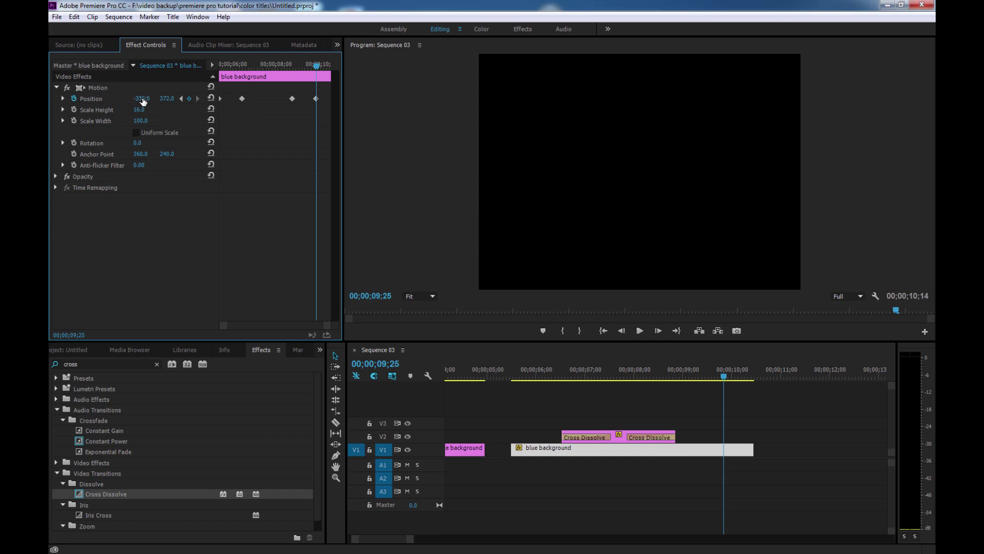
left_click(502, 371)
key("space")
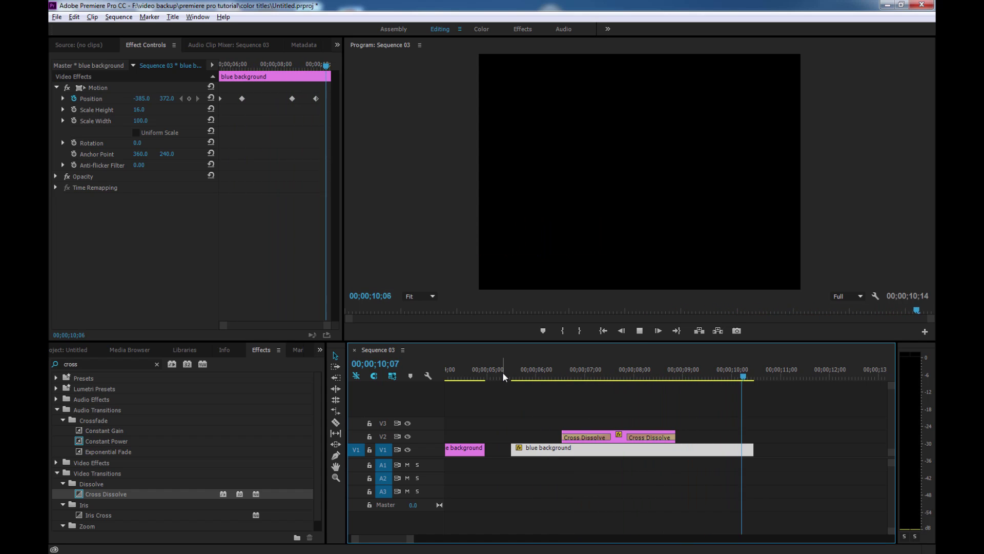
left_click(539, 376)
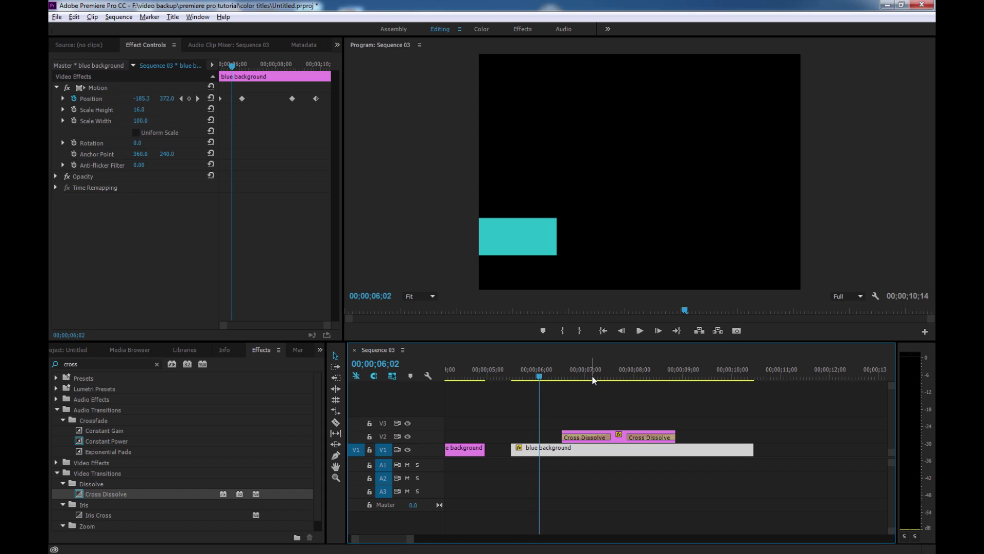
left_click_drag(592, 376, 629, 376)
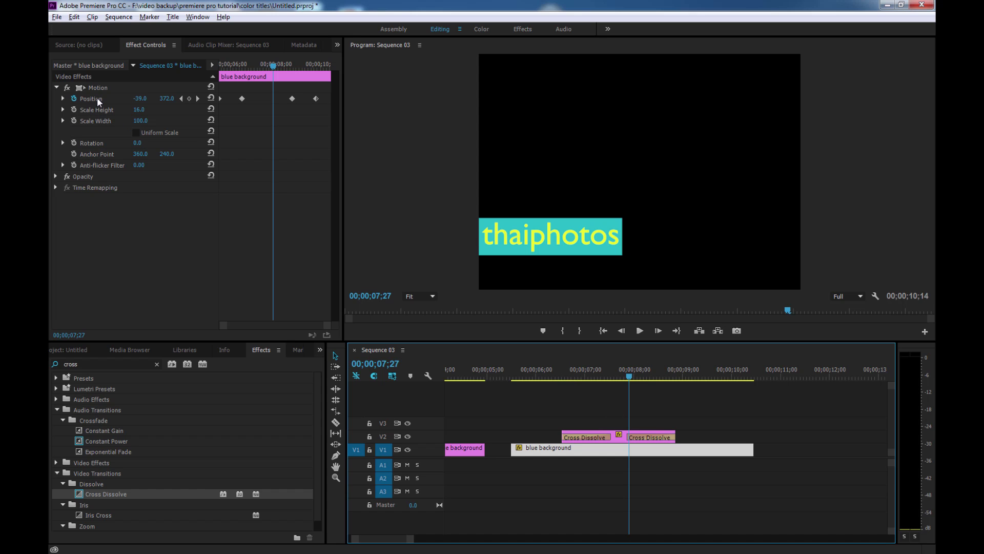
Add a 100% Opacity keyframe on the cyan bar at 7;27
left_click(82, 175)
left_click(56, 177)
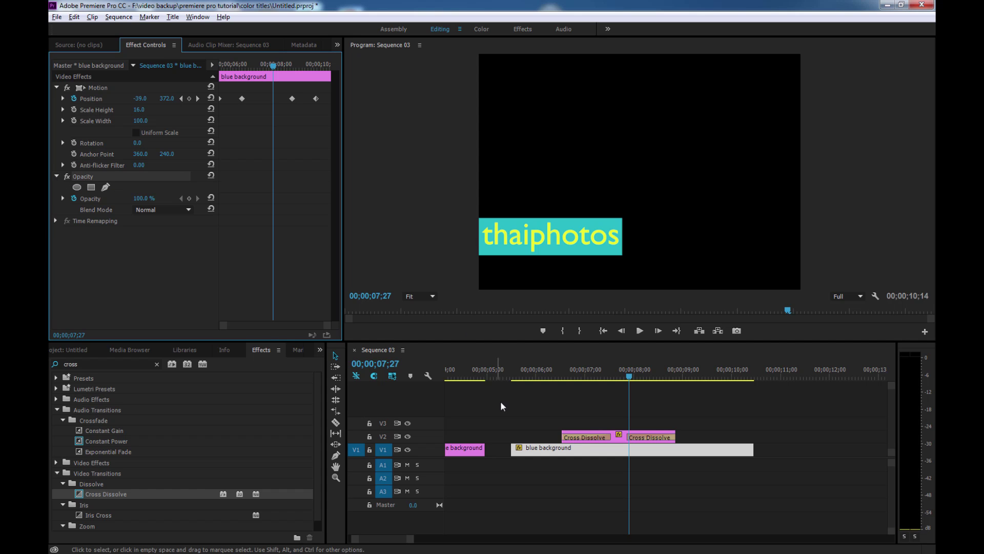
mouse_move(141, 199)
left_mouse_down()
mouse_move(123, 203)
mouse_move(176, 200)
mouse_move(163, 196)
left_mouse_up()
left_click(211, 198)
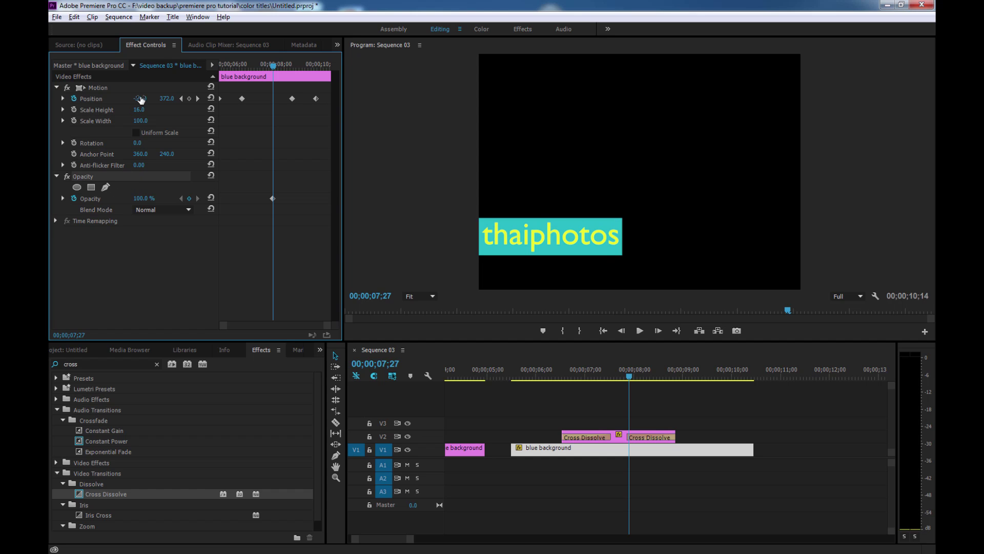
left_click(183, 125)
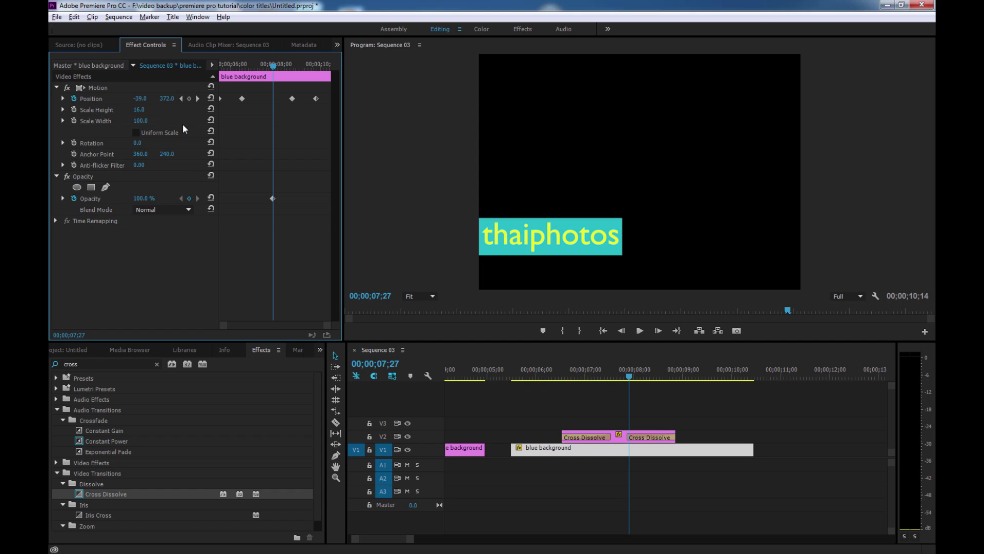
Scrub the cyan bar's Rotation to about -4° so it rises toward the right
left_click_drag(137, 144, 137, 148)
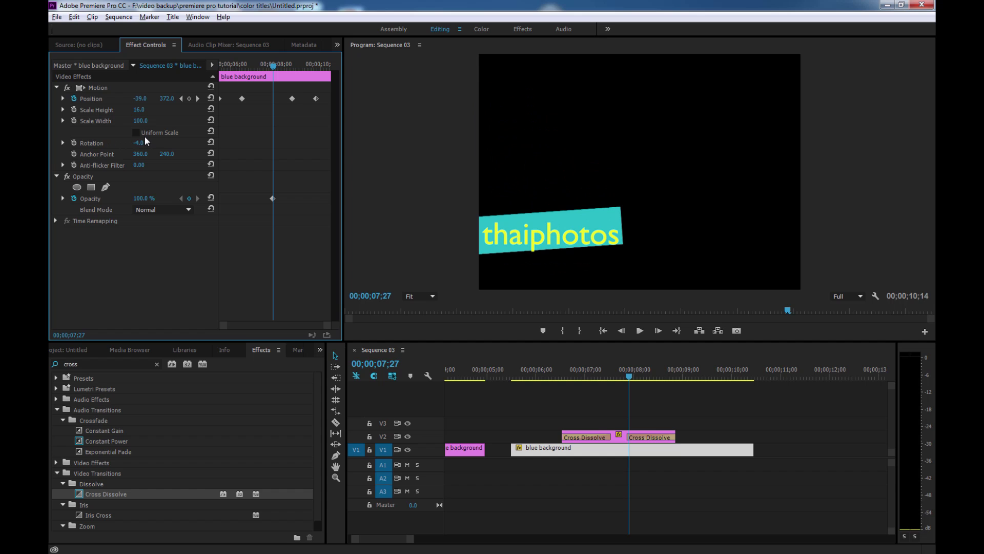